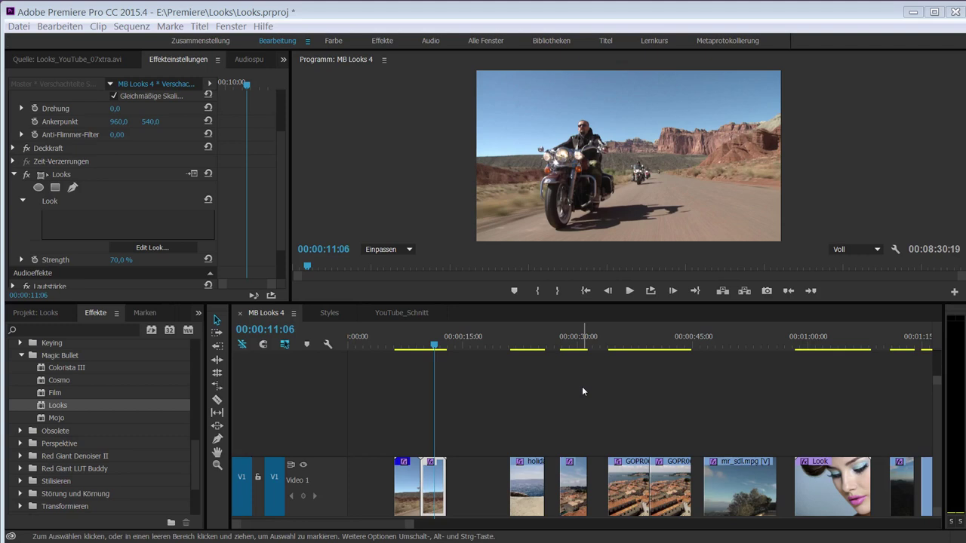
# Enlarge the program monitor above the timeline and start editing the motorcycle clip's Looks effect.
pyautogui.moveTo(597, 305); pyautogui.dragTo(601, 379)
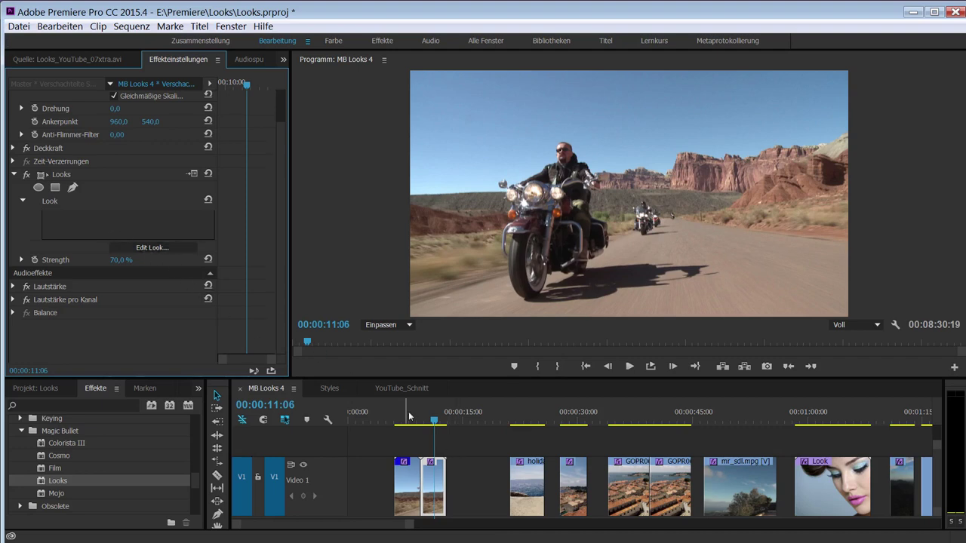
pyautogui.click(161, 247)
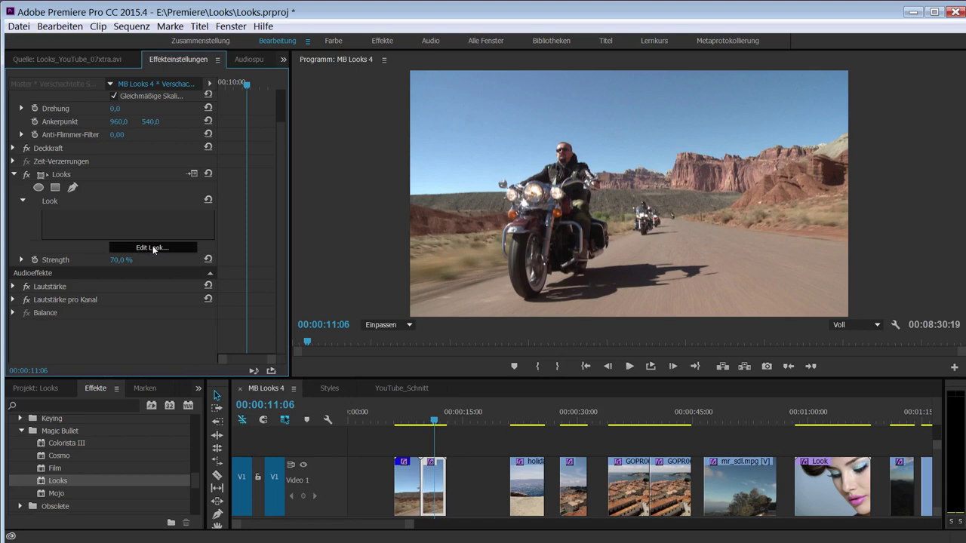
# Launch Magic Bullet Looks for the motorcycle clip, try Milk Crate, then apply Elevator Fight.
pyautogui.click(153, 249)
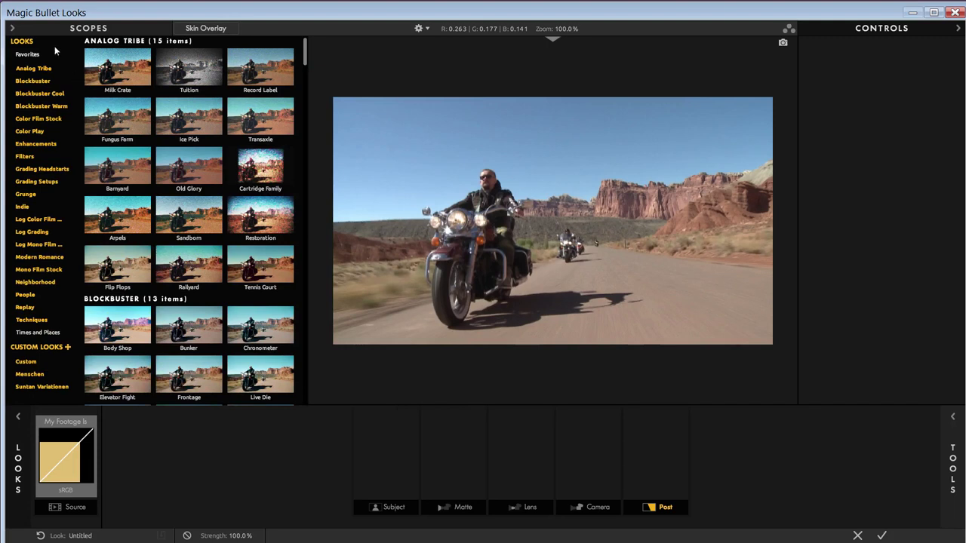
pyautogui.moveTo(303, 53)
pyautogui.mouseDown()
pyautogui.moveTo(309, 385)
pyautogui.moveTo(312, 45)
pyautogui.mouseUp()
pyautogui.click(118, 69)
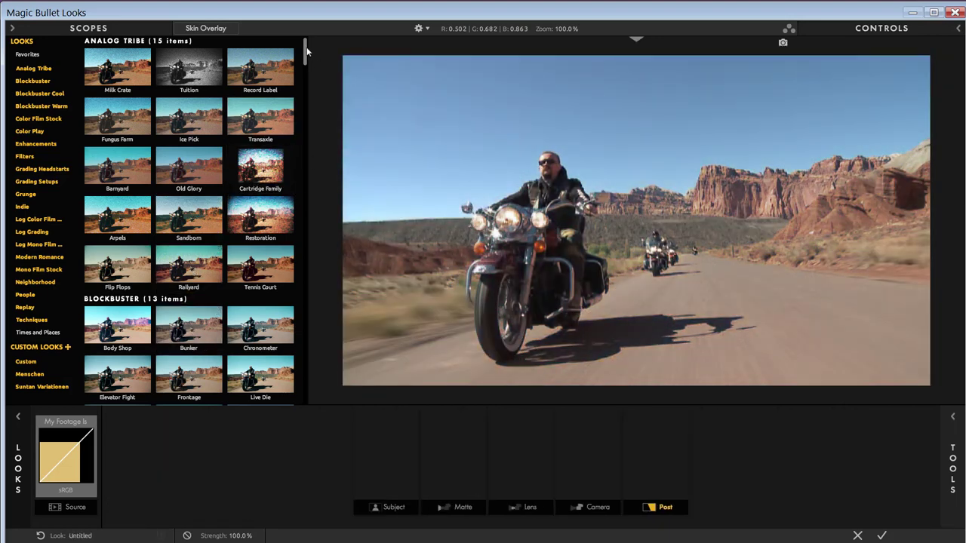
pyautogui.moveTo(307, 51); pyautogui.dragTo(309, 64)
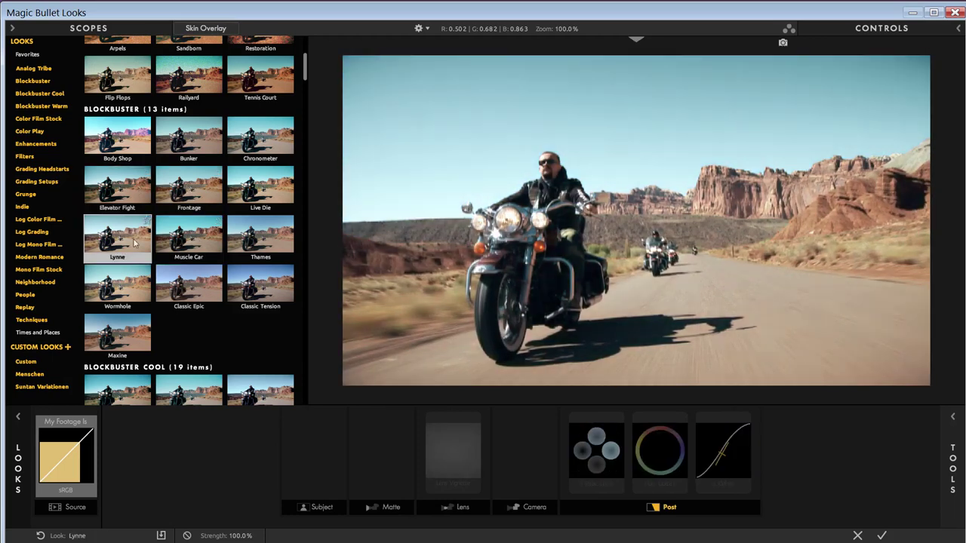
# Try Maxine, Frye, Neo Neue, Miami Gain, Onslaught, Nerds in Space, Shutters, ending on Classic Blockbuster.
pyautogui.click(124, 332)
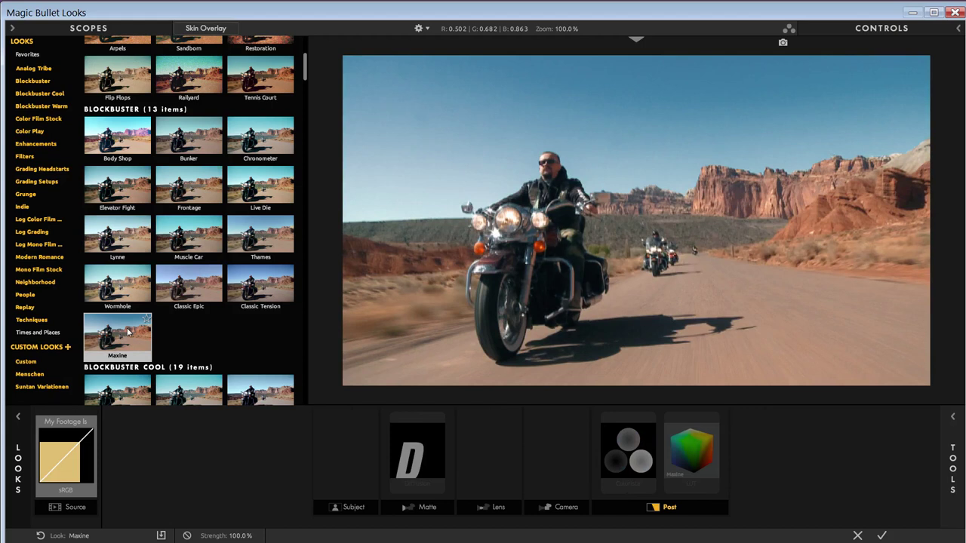
pyautogui.moveTo(306, 68); pyautogui.dragTo(305, 92)
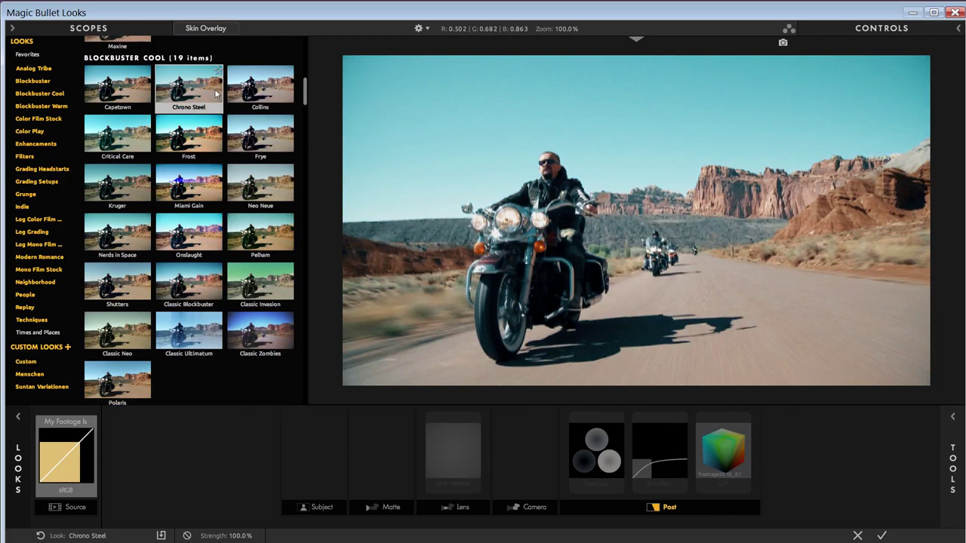
pyautogui.click(243, 129)
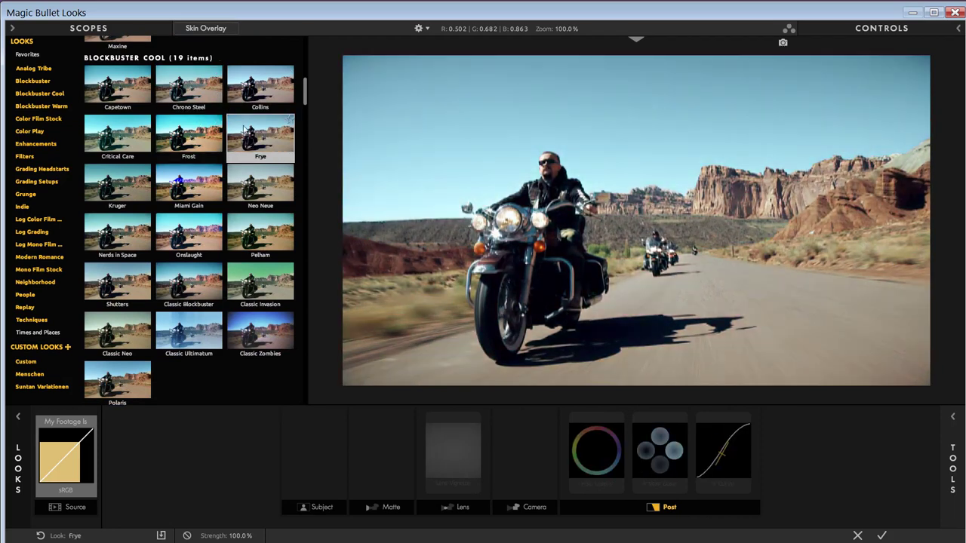
pyautogui.click(257, 187)
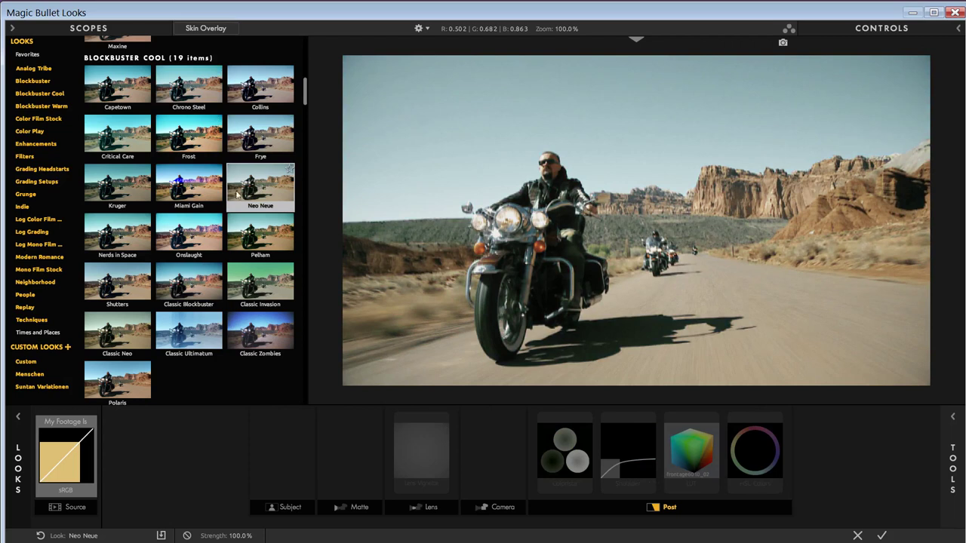
pyautogui.click(210, 202)
pyautogui.click(201, 236)
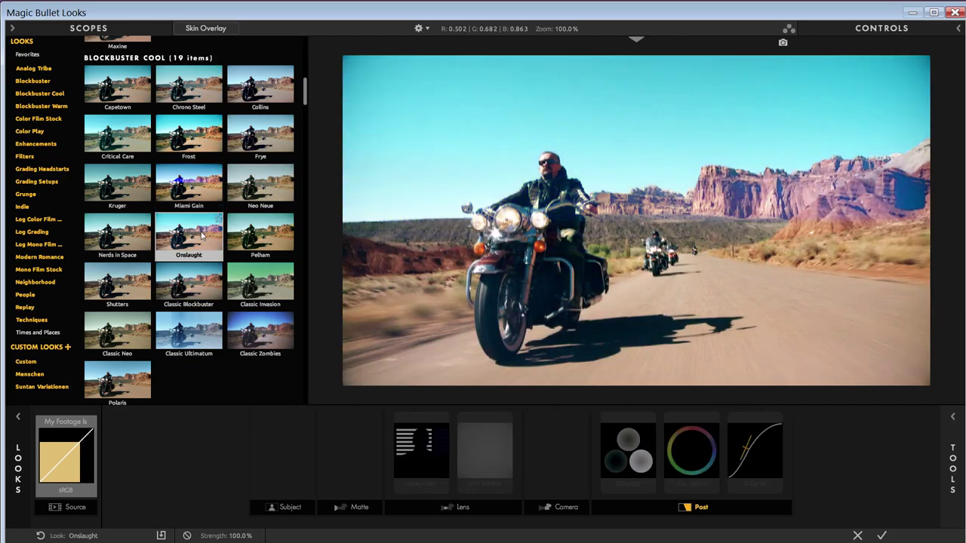
pyautogui.click(136, 231)
pyautogui.click(138, 279)
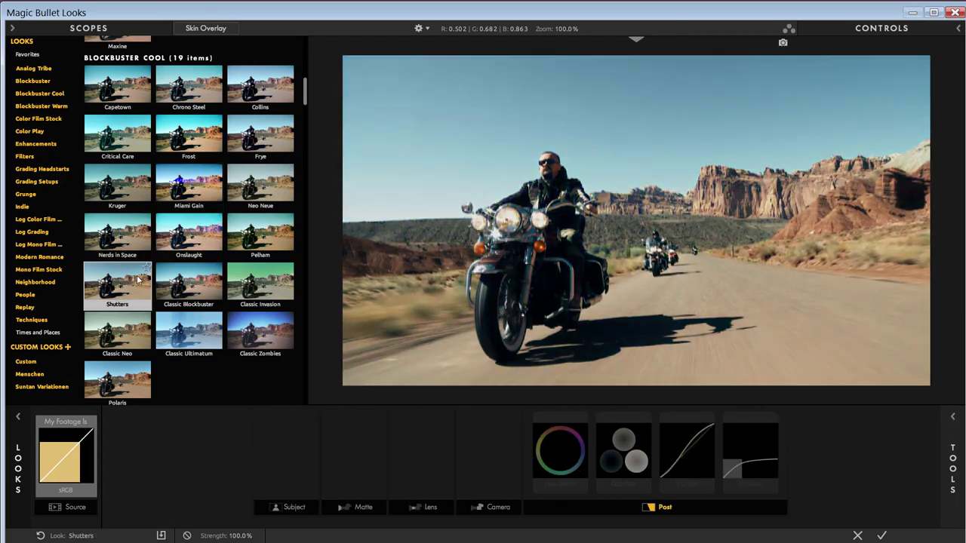
pyautogui.click(189, 283)
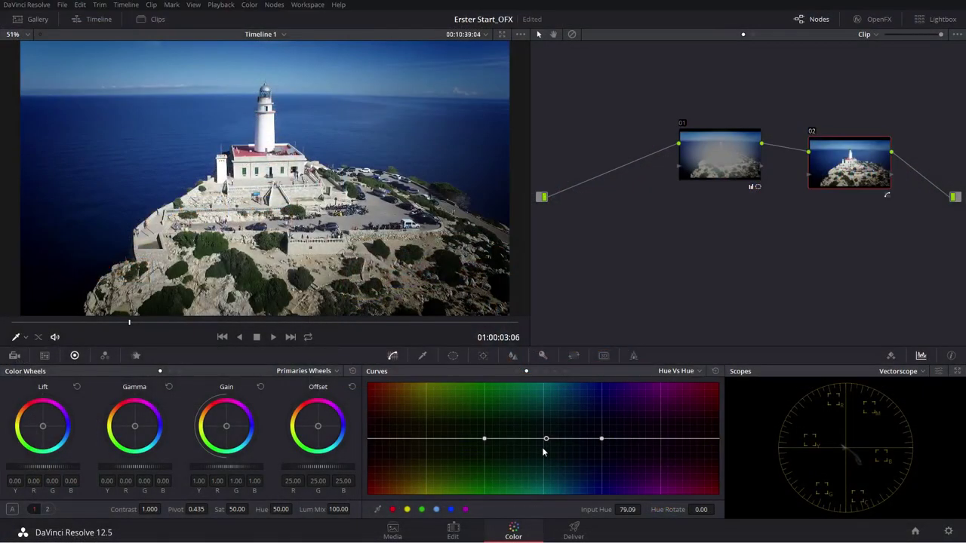
# Raise the Hue vs Hue curve point to shift the lighthouse's blue sky toward cyan.
pyautogui.moveTo(546, 439); pyautogui.dragTo(546, 427)
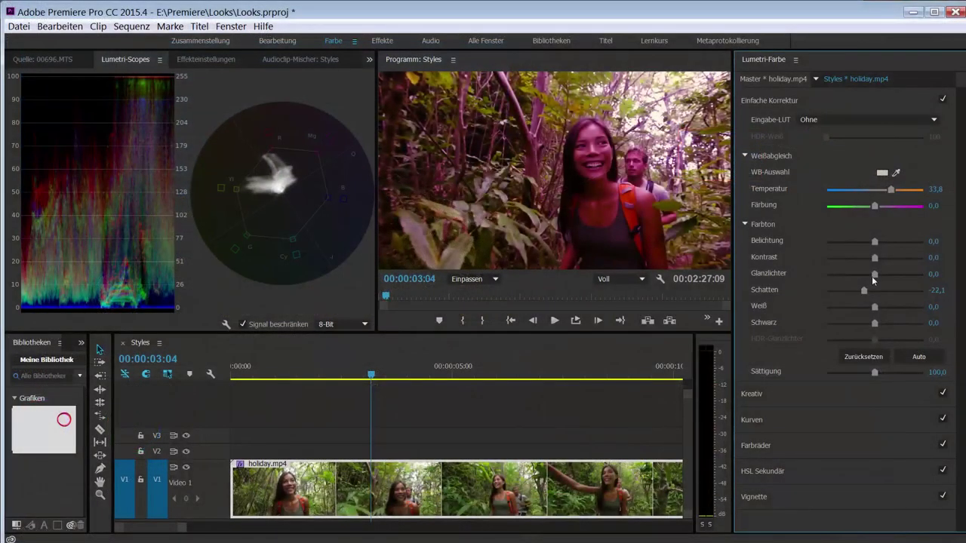
# Raise the highlights of the jungle holiday clip in Lumetri Color.
pyautogui.moveTo(875, 274); pyautogui.dragTo(883, 274)
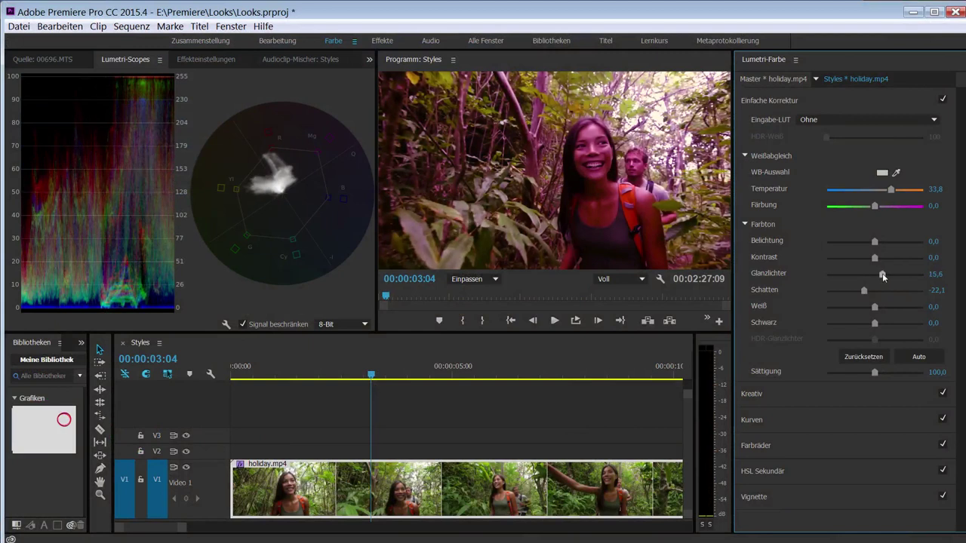
# Lower the holiday clip's highlights to 5,2 and expand the Lumetri Vignette settings.
pyautogui.moveTo(882, 276); pyautogui.dragTo(878, 276)
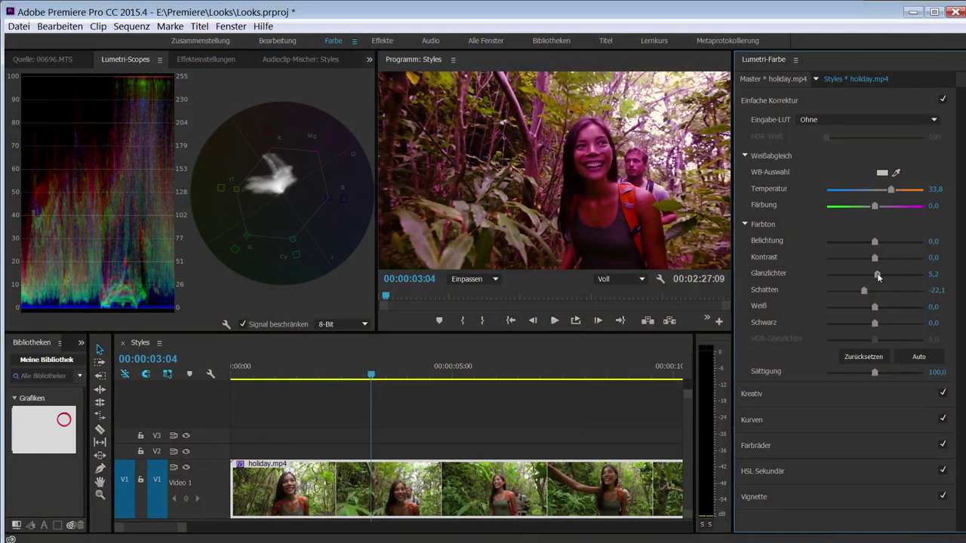
pyautogui.click(824, 100)
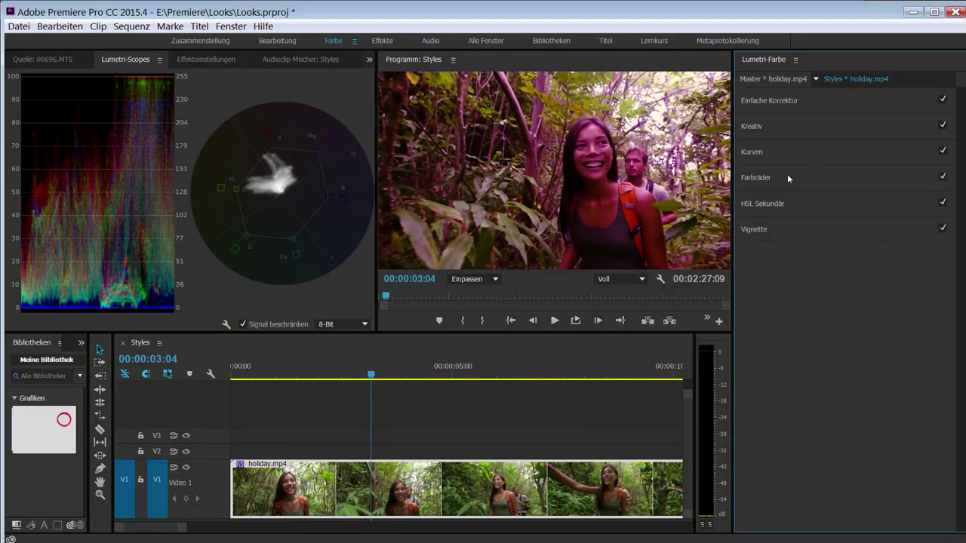
pyautogui.click(777, 230)
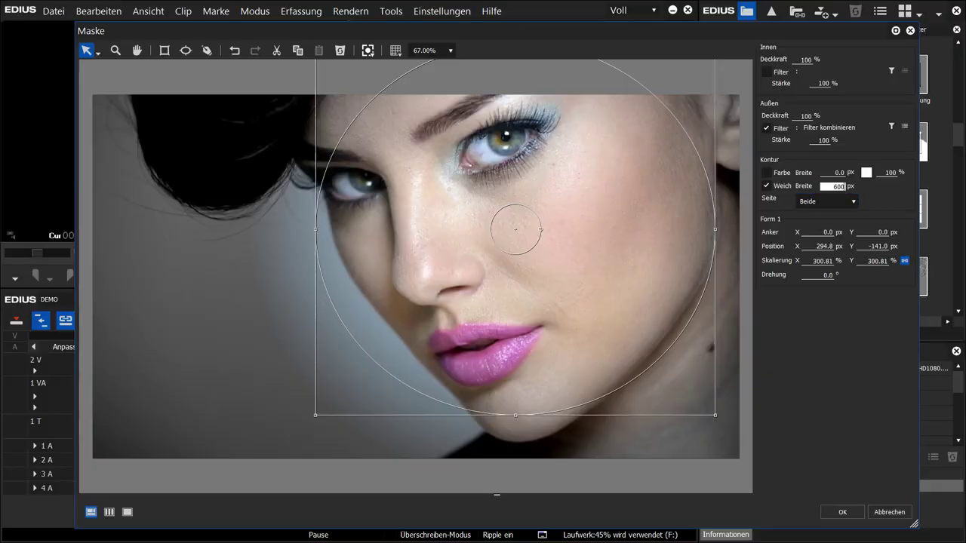
# Commit a 600 px soft edge on the portrait's circular mask and reselect it.
pyautogui.press('Return')
pyautogui.click(248, 267)
pyautogui.click(638, 227)
# Darken the area outside the mask to Farbabgleich brightness -90.
pyautogui.click(904, 127)
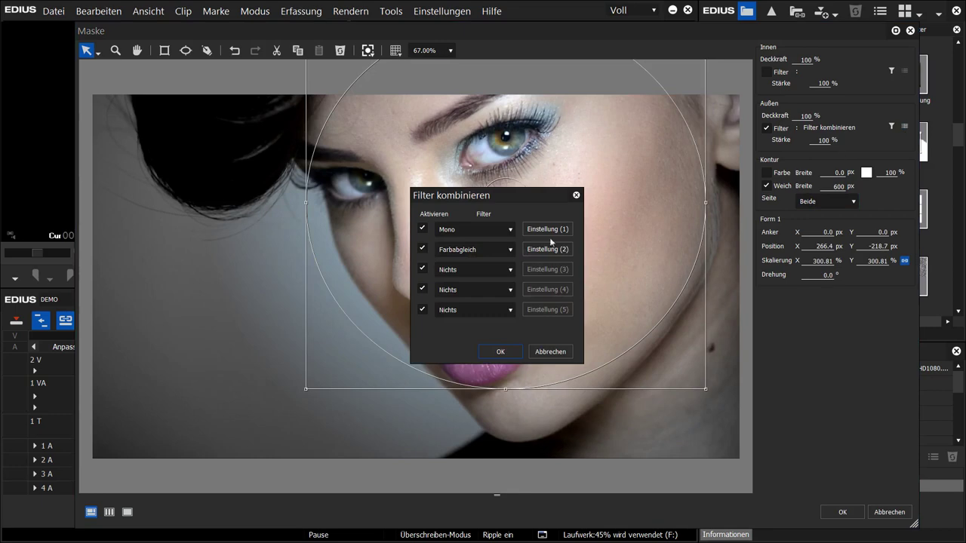
pyautogui.click(551, 241)
pyautogui.moveTo(702, 189); pyautogui.dragTo(679, 194)
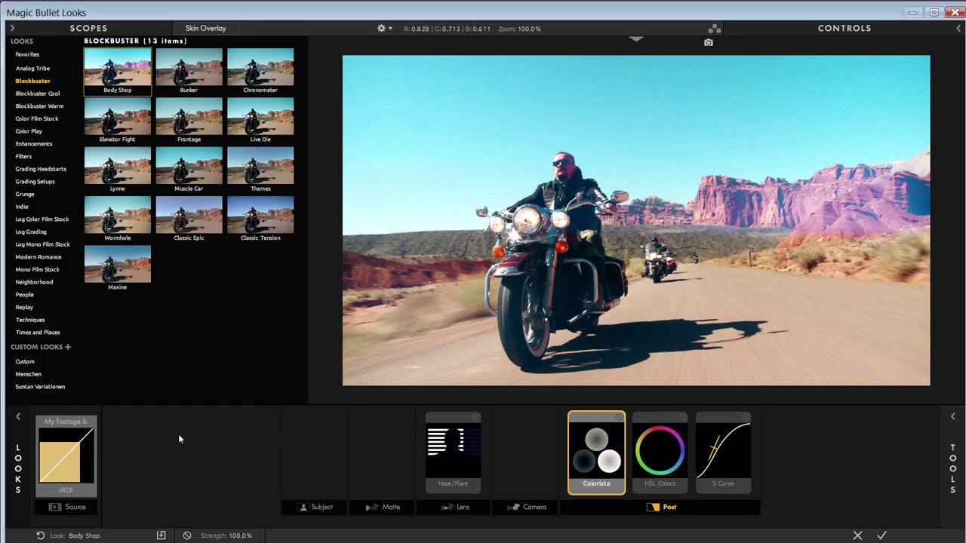
# Compare Elevator Fight, Lynne, Muscle Car, Classic Epic, Classic Tension, Thames, Live Die, Chronometer, then reset.
pyautogui.click(137, 119)
pyautogui.click(121, 169)
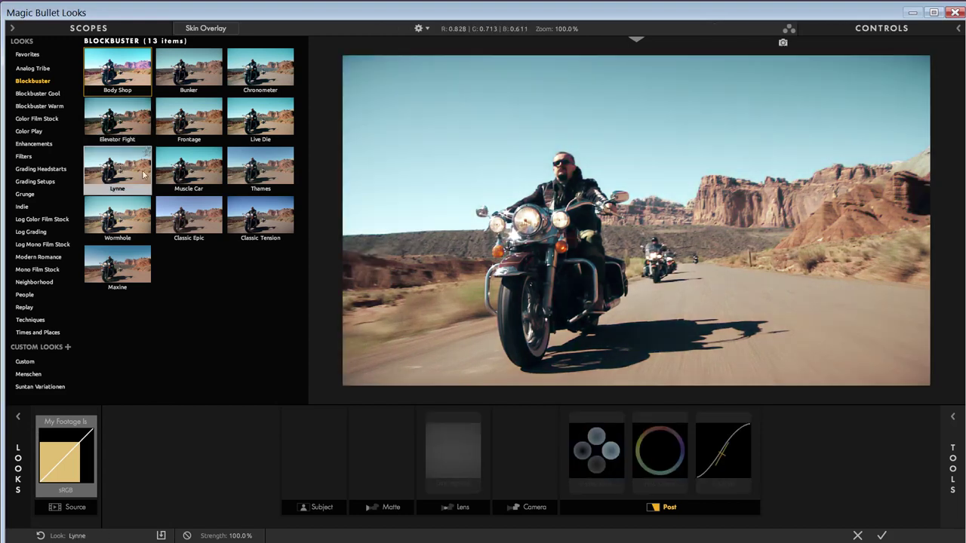
pyautogui.click(188, 179)
pyautogui.click(190, 211)
pyautogui.click(275, 227)
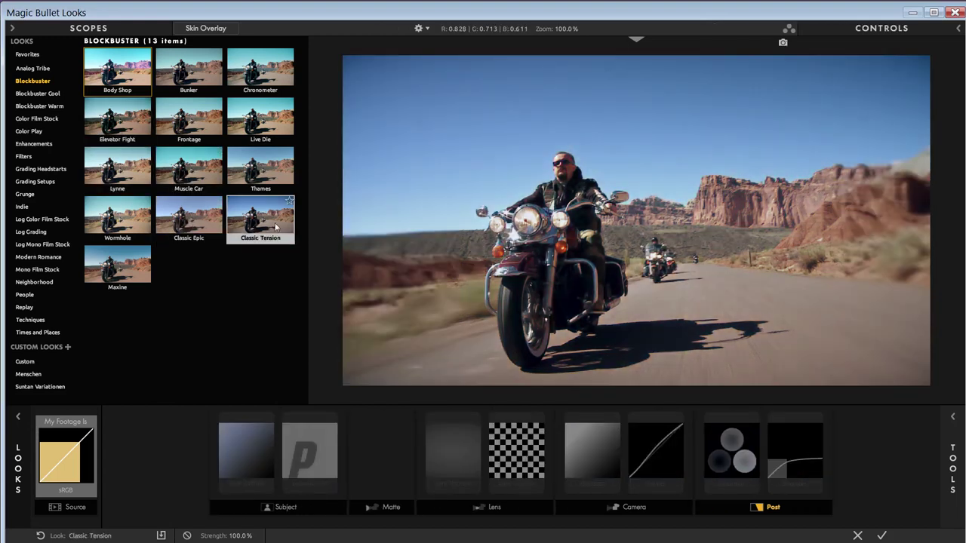
pyautogui.click(270, 162)
pyautogui.click(269, 116)
pyautogui.click(266, 72)
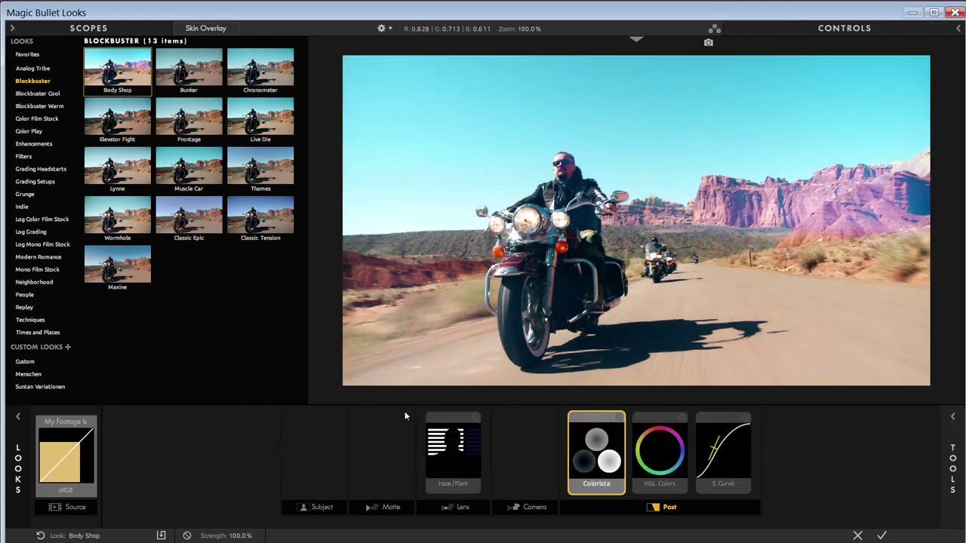
pyautogui.click(41, 535)
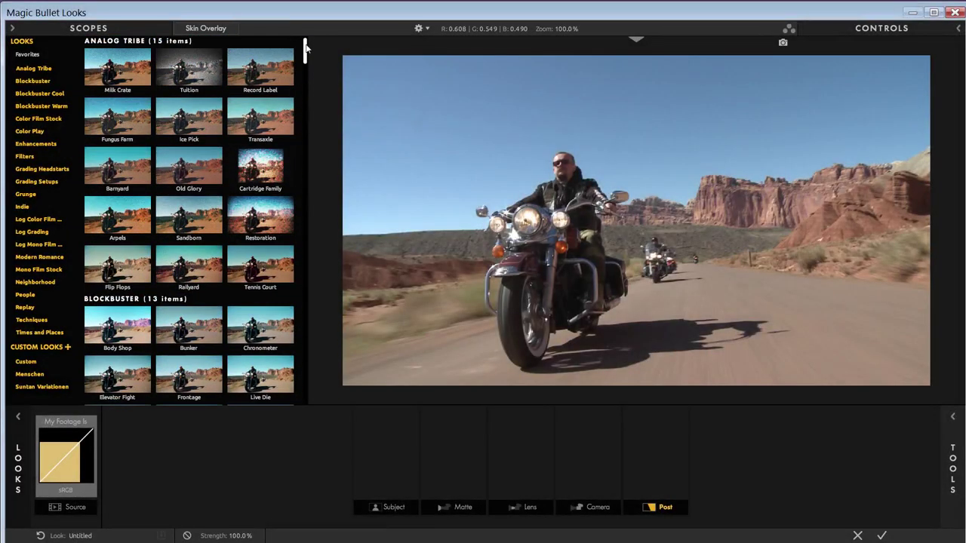
# Browse the Analog Tribe and Blockbuster collections and preview the Humungus look.
pyautogui.moveTo(305, 50)
pyautogui.mouseDown()
pyautogui.moveTo(310, 349)
pyautogui.moveTo(309, 39)
pyautogui.mouseUp()
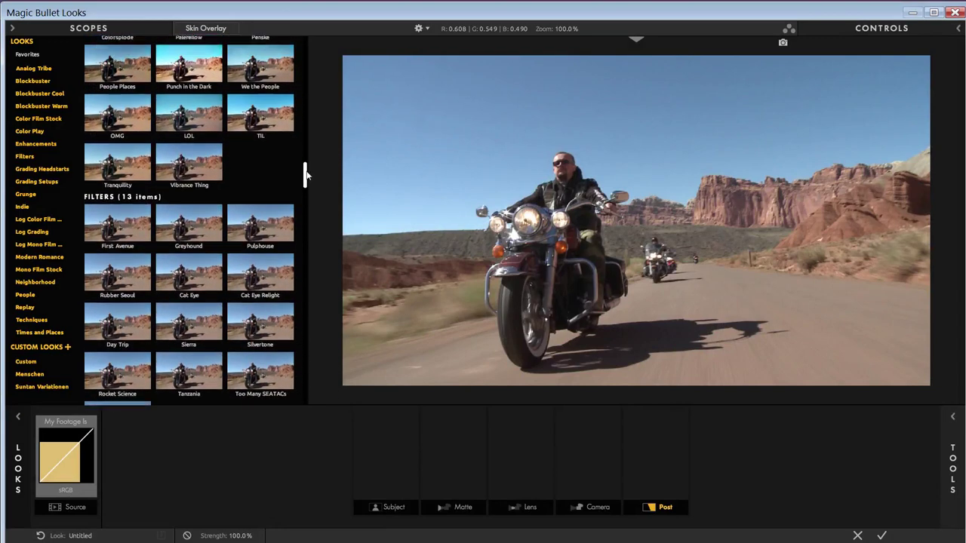
pyautogui.moveTo(310, 40); pyautogui.dragTo(308, 50)
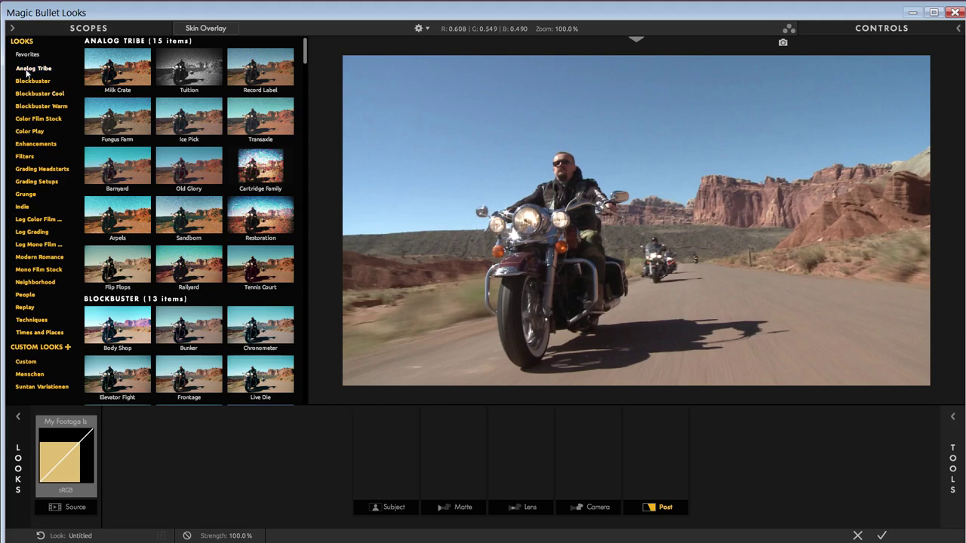
pyautogui.click(28, 69)
pyautogui.click(30, 80)
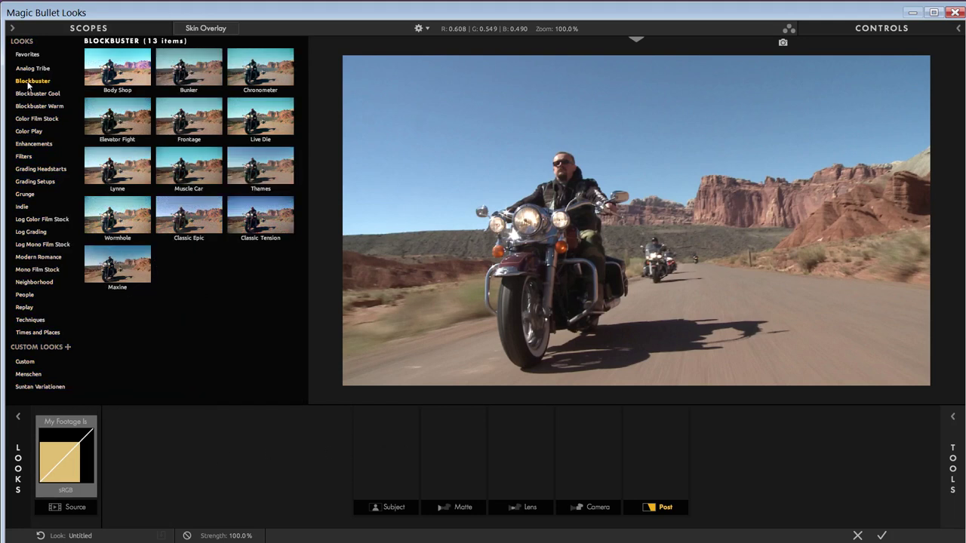
pyautogui.click(30, 94)
pyautogui.click(32, 106)
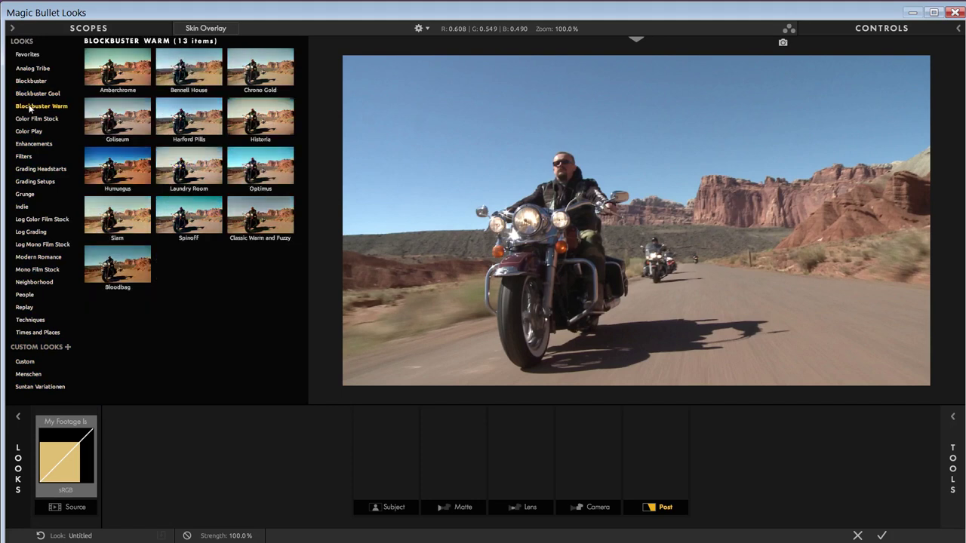
pyautogui.click(118, 173)
# Try Color Play's Skydance and Verses, remove Verses, then apply Grunge's Solo Island look.
pyautogui.click(31, 119)
pyautogui.click(28, 131)
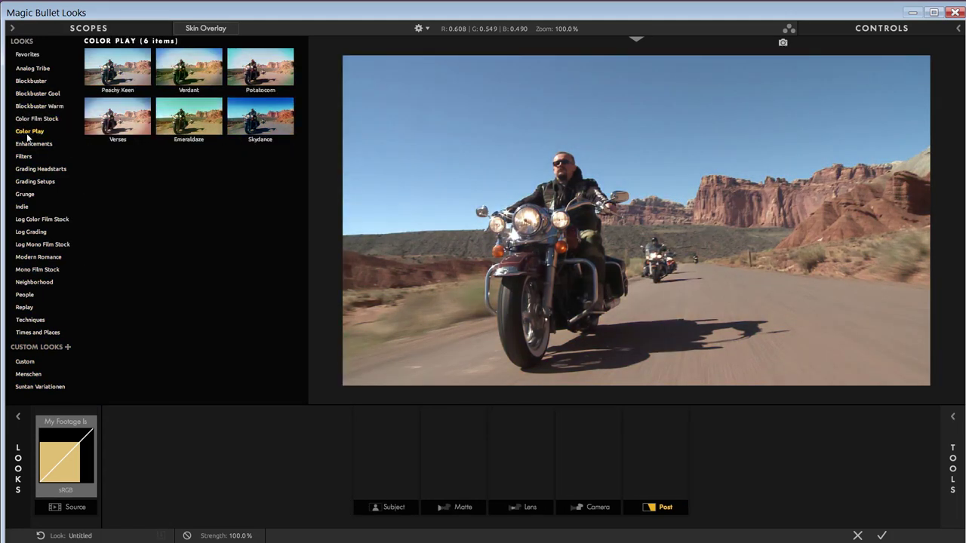
pyautogui.click(255, 120)
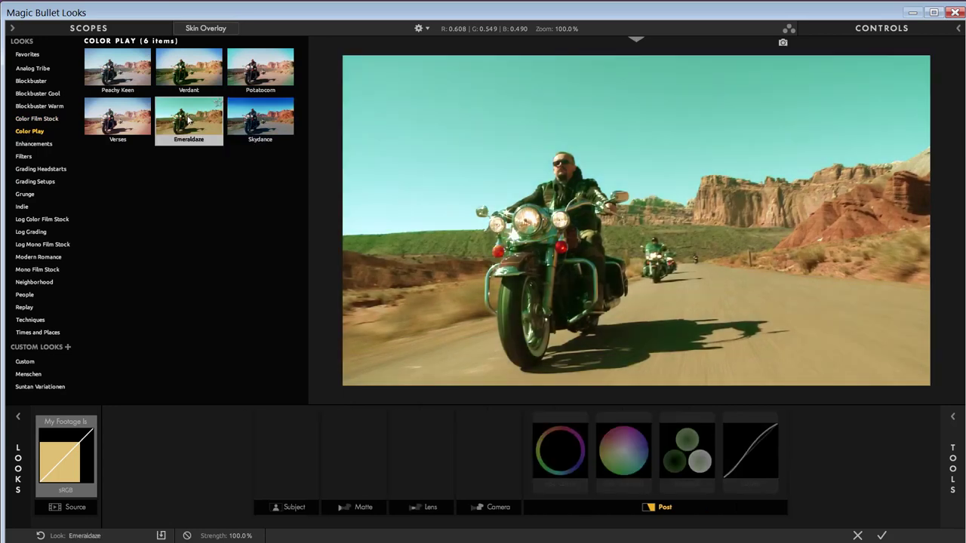
pyautogui.click(127, 118)
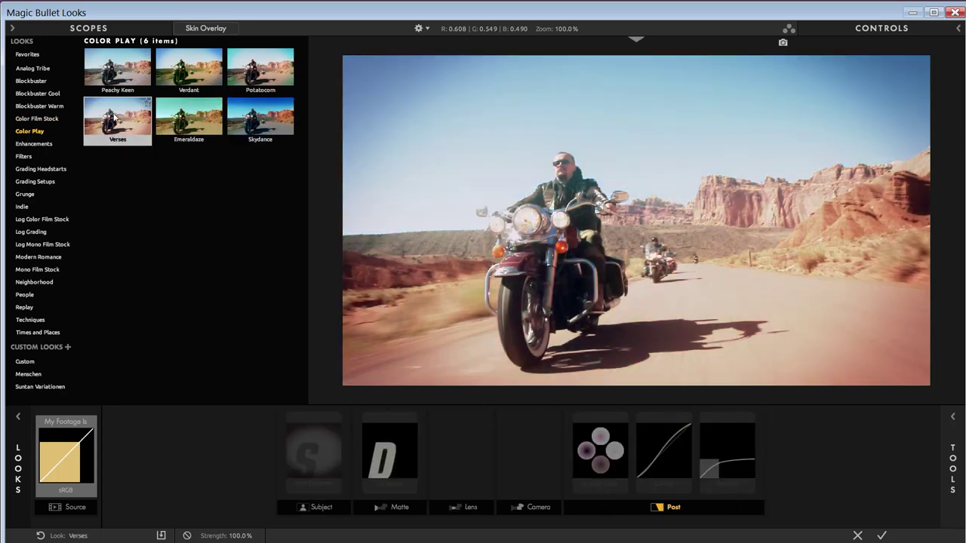
pyautogui.click(152, 208)
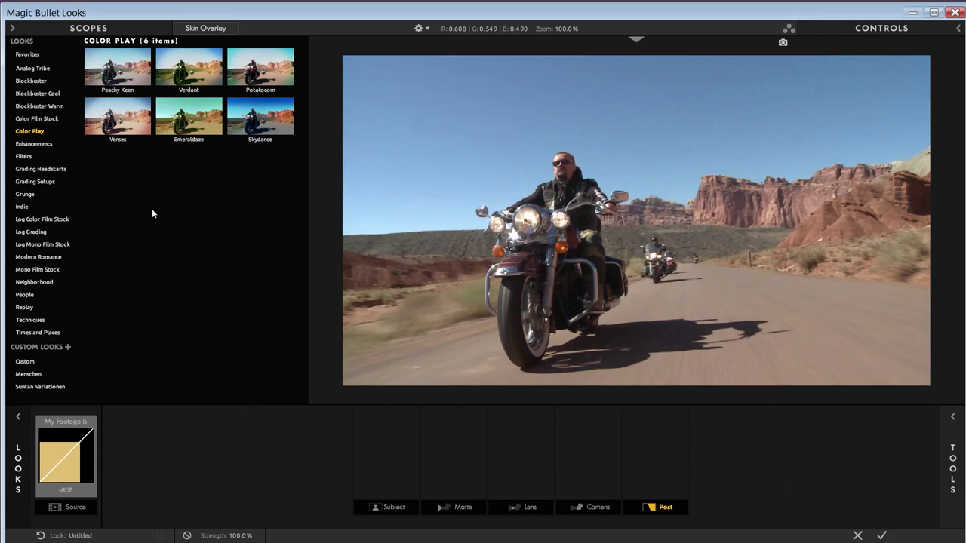
pyautogui.click(25, 194)
pyautogui.click(269, 171)
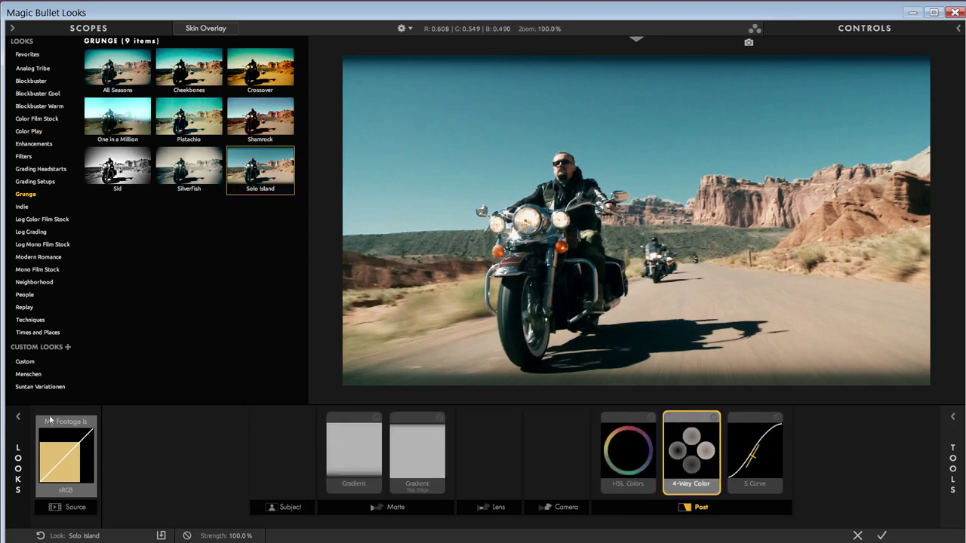
# Set the Solo Island look to 70% strength and apply it back in Premiere.
pyautogui.click(23, 424)
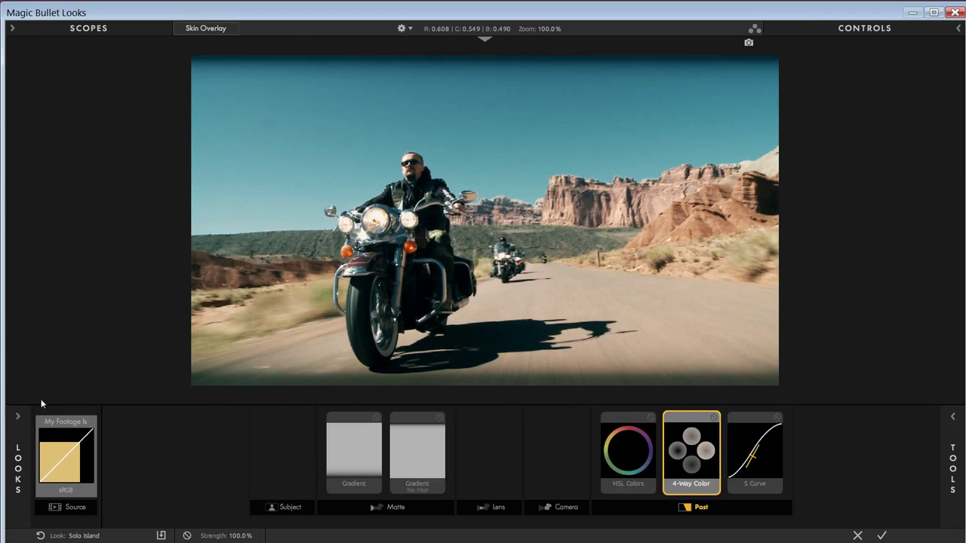
pyautogui.moveTo(242, 536); pyautogui.dragTo(224, 536)
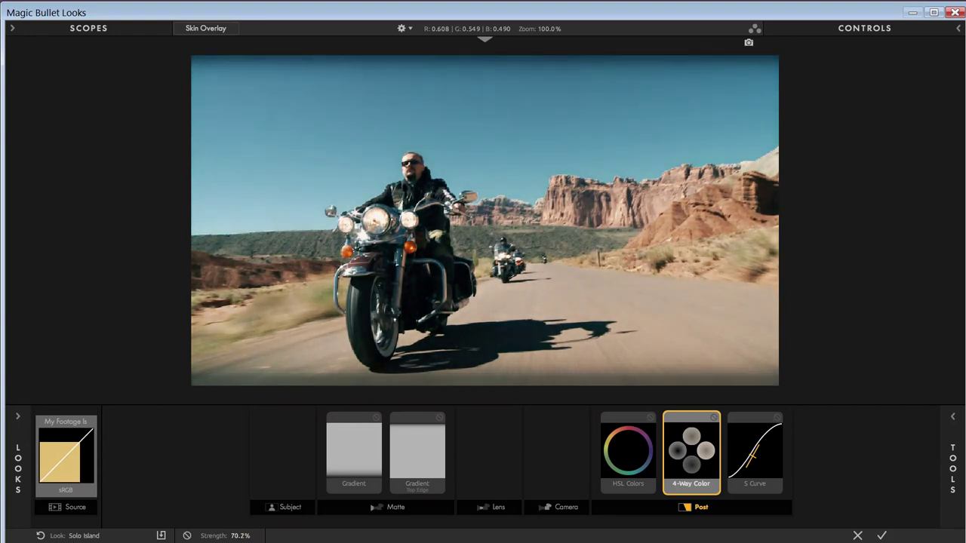
pyautogui.moveTo(240, 535); pyautogui.dragTo(239, 536)
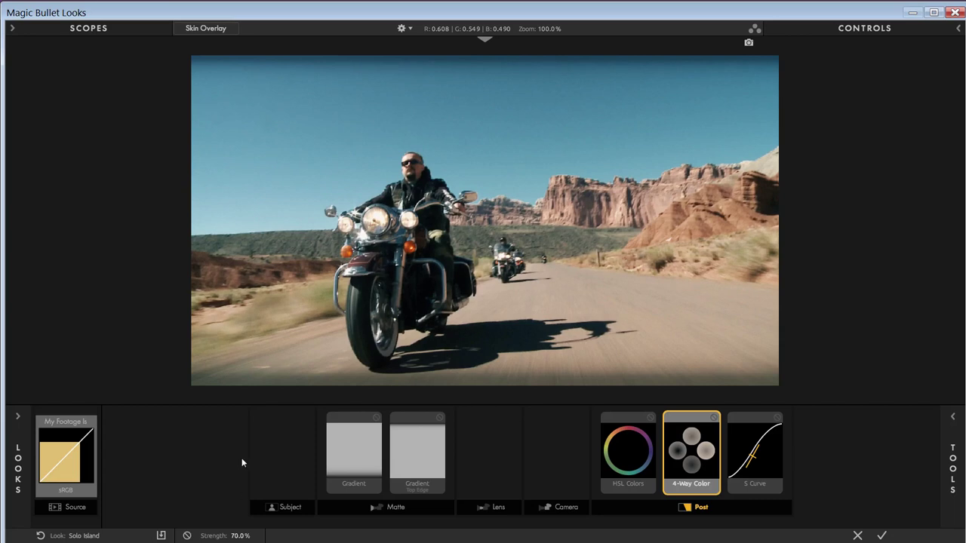
pyautogui.click(881, 535)
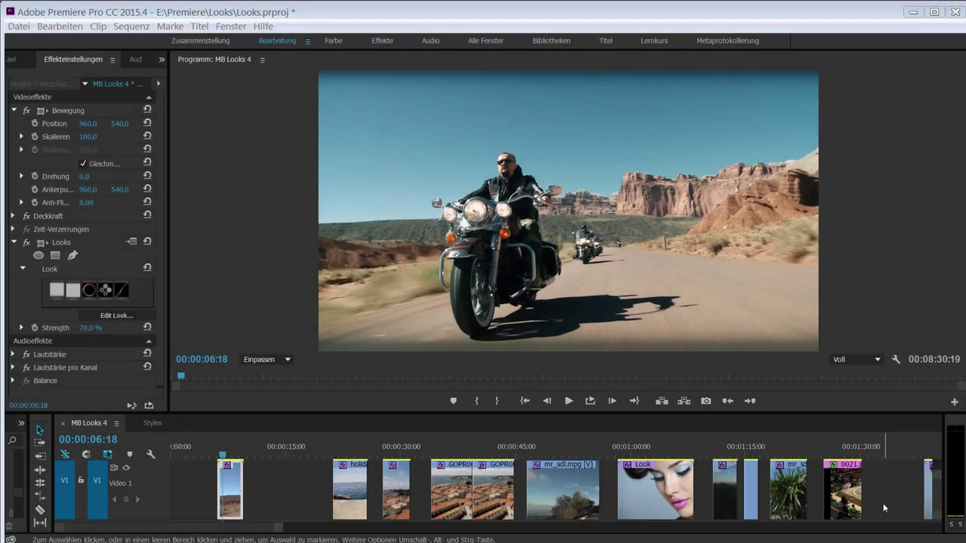
# Jump to the cliff-jumping clip at 00:00:23:11 and switch its Looks effect on.
pyautogui.scroll(-3, 230, 525)
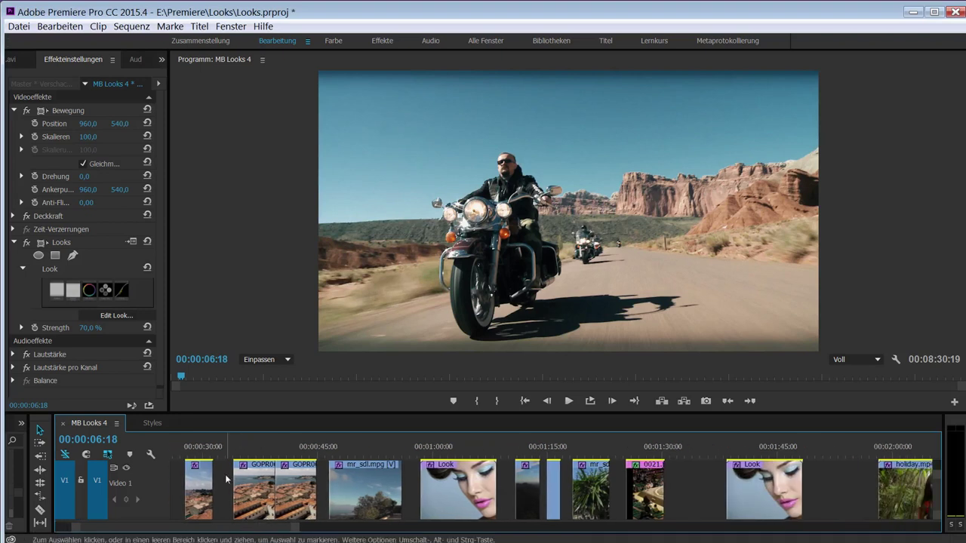
pyautogui.scroll(2, 245, 530)
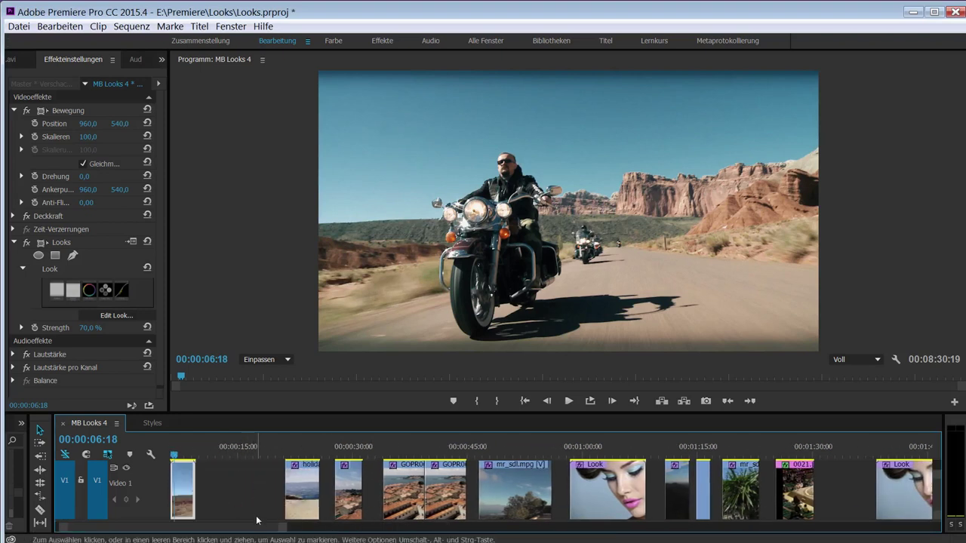
pyautogui.scroll(1, 252, 529)
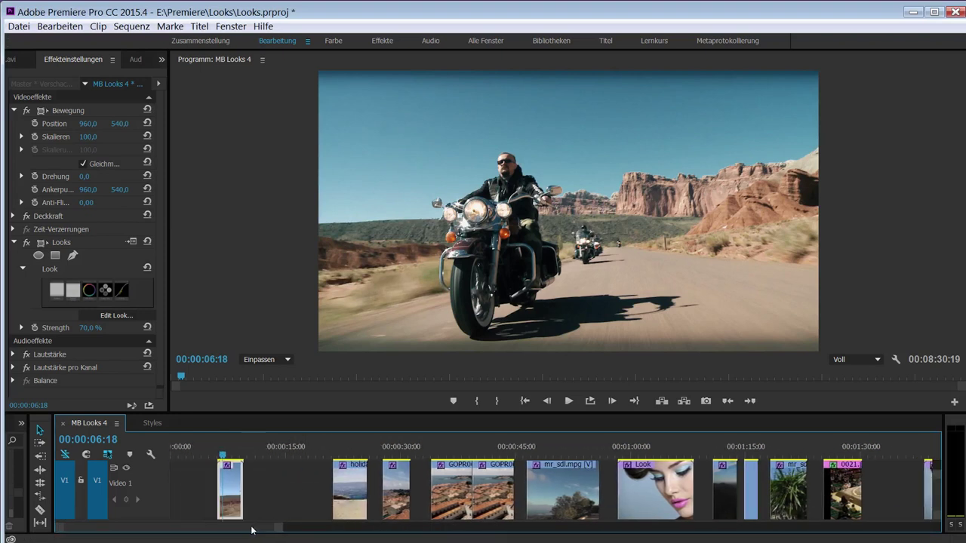
pyautogui.click(352, 447)
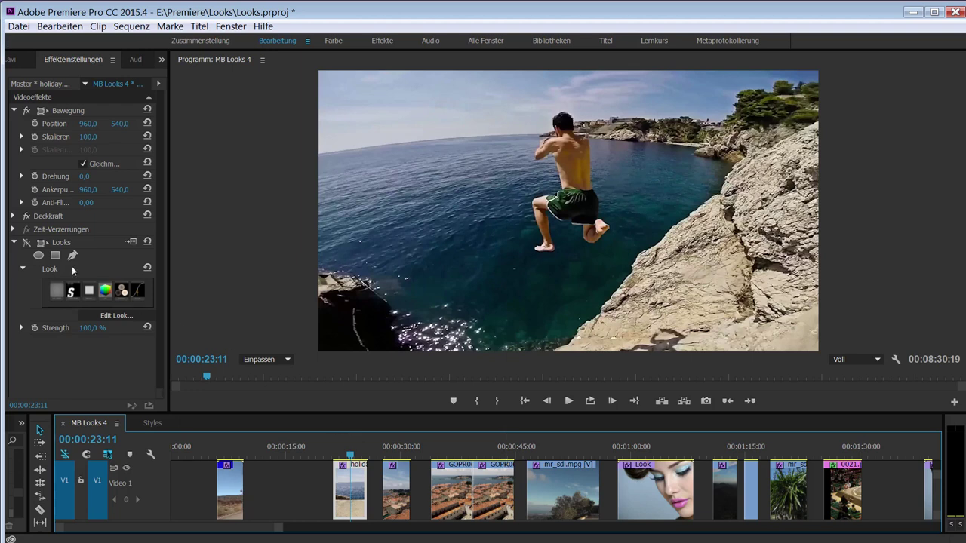
pyautogui.click(27, 242)
# Flick the cliff-jump clip's Looks grade off and on to compare, leave it off, and move to 00:00:29:03.
pyautogui.click(26, 242)
pyautogui.click(26, 242)
pyautogui.click(26, 243)
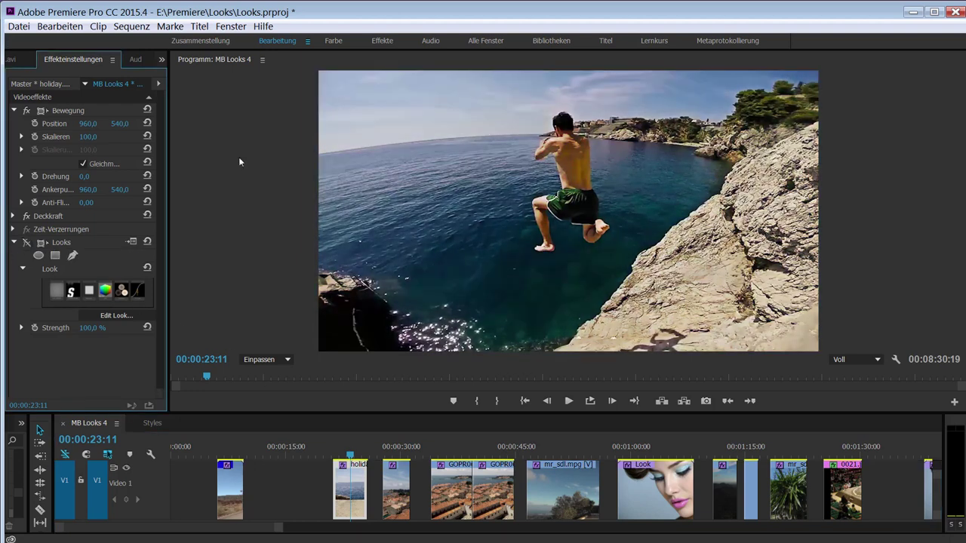
pyautogui.click(26, 242)
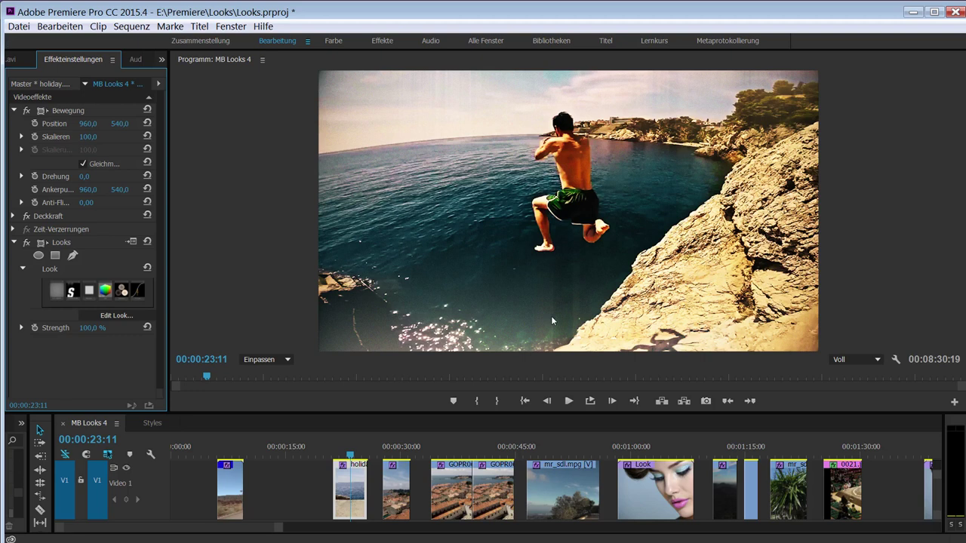
pyautogui.click(26, 243)
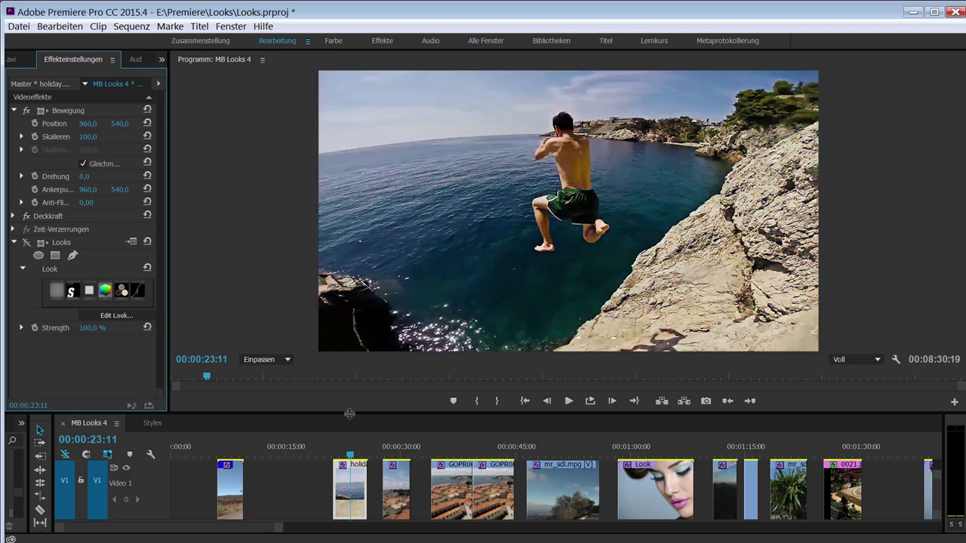
pyautogui.click(395, 450)
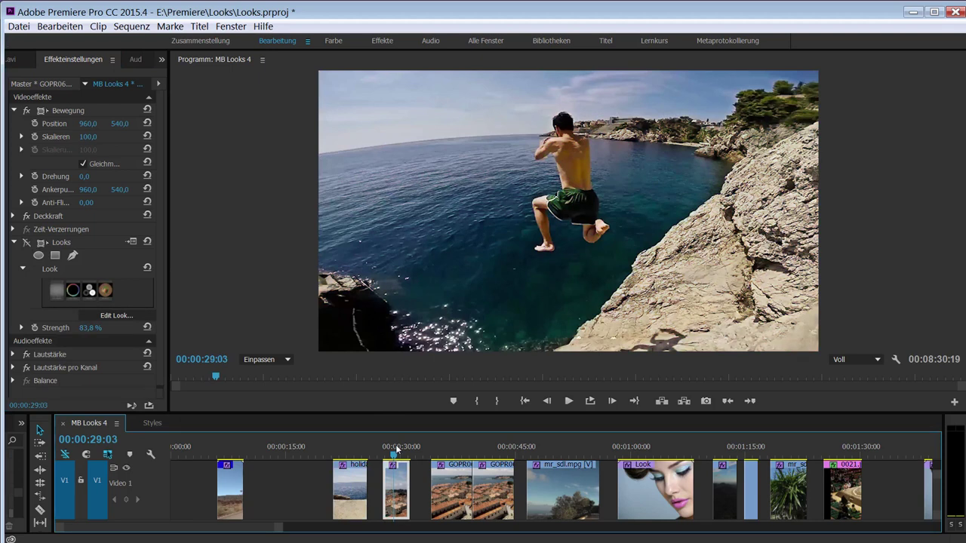
# Scrub onto the coastal town aerial clip, enable its All Seasons Looks grade, and bring it into Magic Bullet Looks.
pyautogui.moveTo(396, 450); pyautogui.dragTo(393, 450)
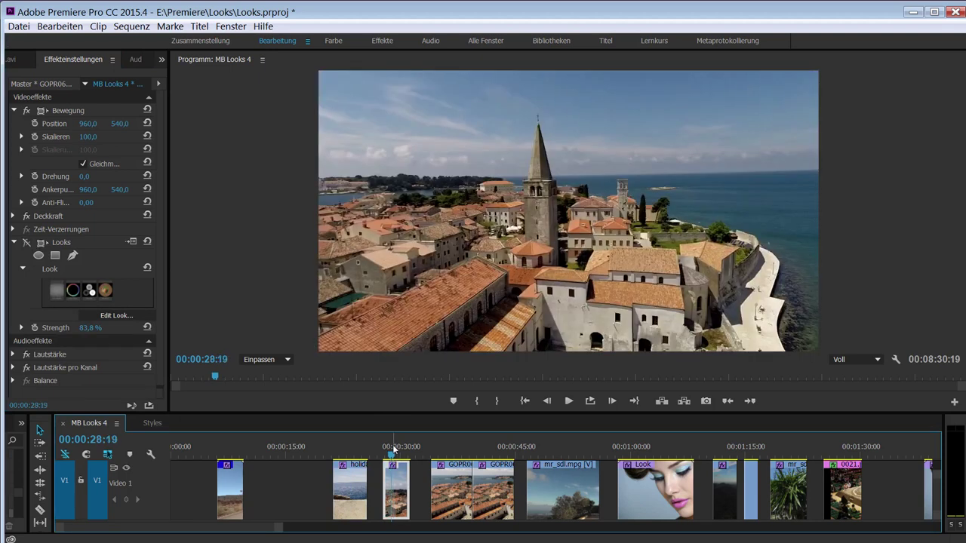
pyautogui.moveTo(393, 450); pyautogui.dragTo(395, 451)
pyautogui.click(27, 243)
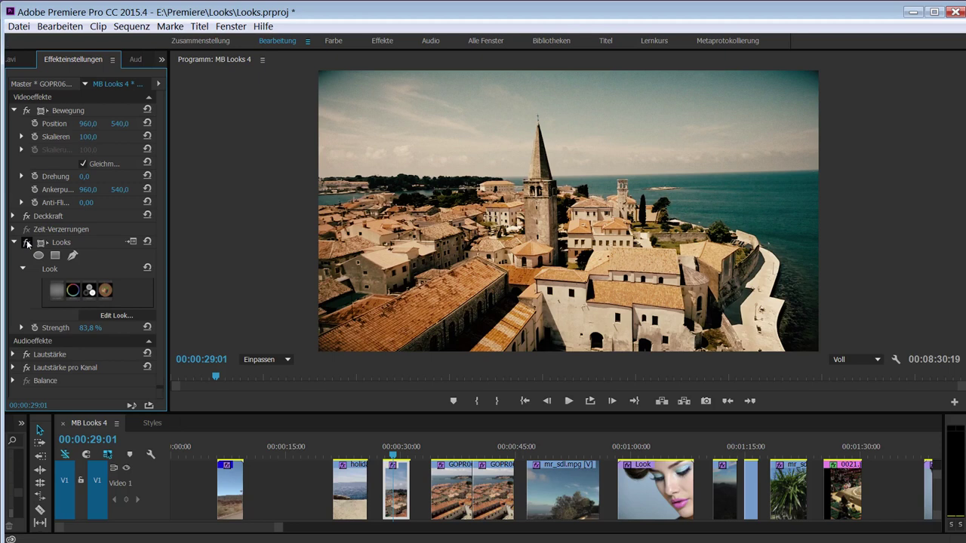
pyautogui.click(116, 316)
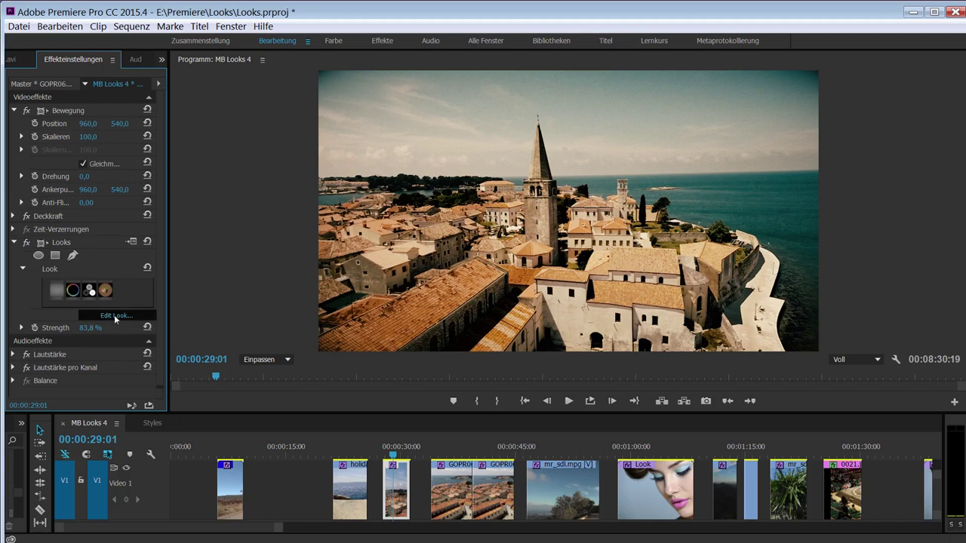
# Try Day for Night, Classic Hot and Cold, Rio and Warsaw from Times and Places, then apply Rio.
pyautogui.moveTo(18, 461)
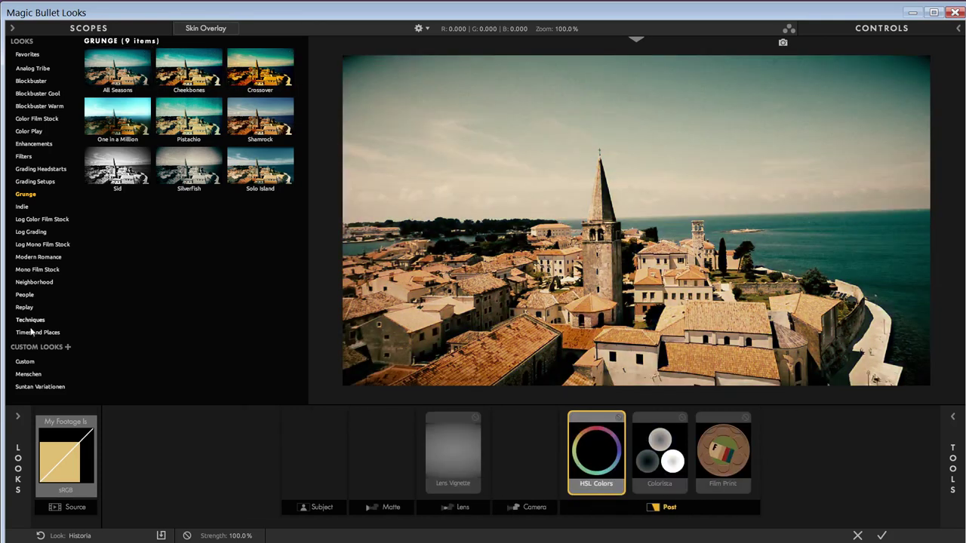
pyautogui.click(34, 332)
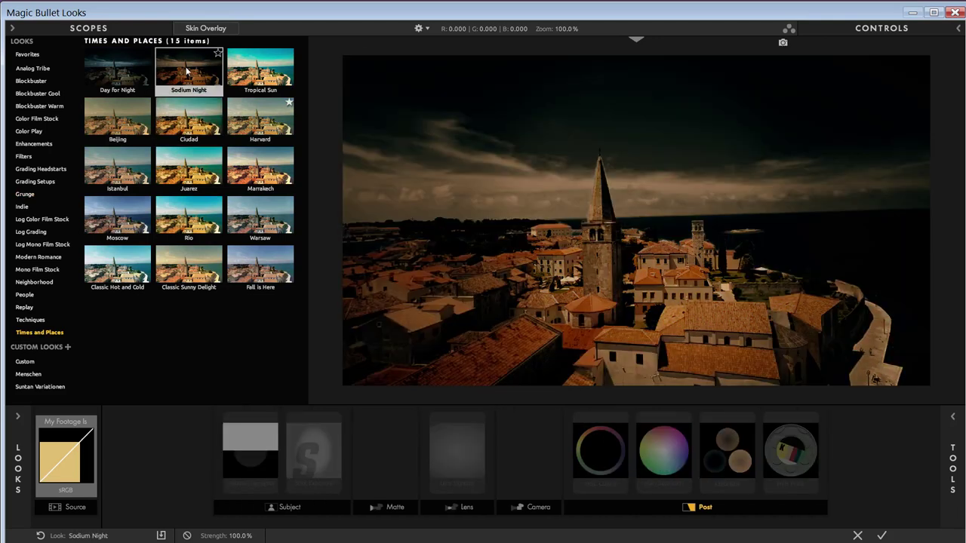
pyautogui.click(127, 73)
pyautogui.click(129, 270)
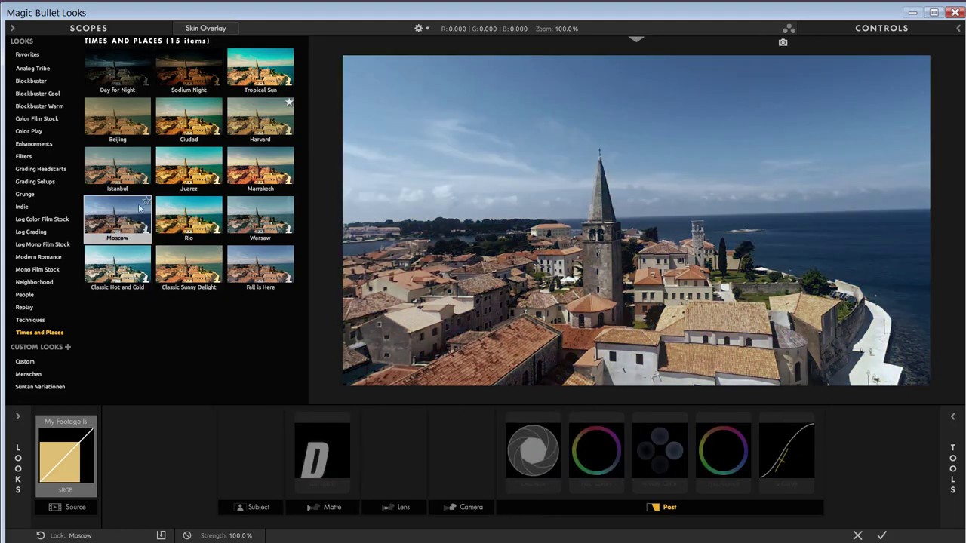
pyautogui.click(170, 203)
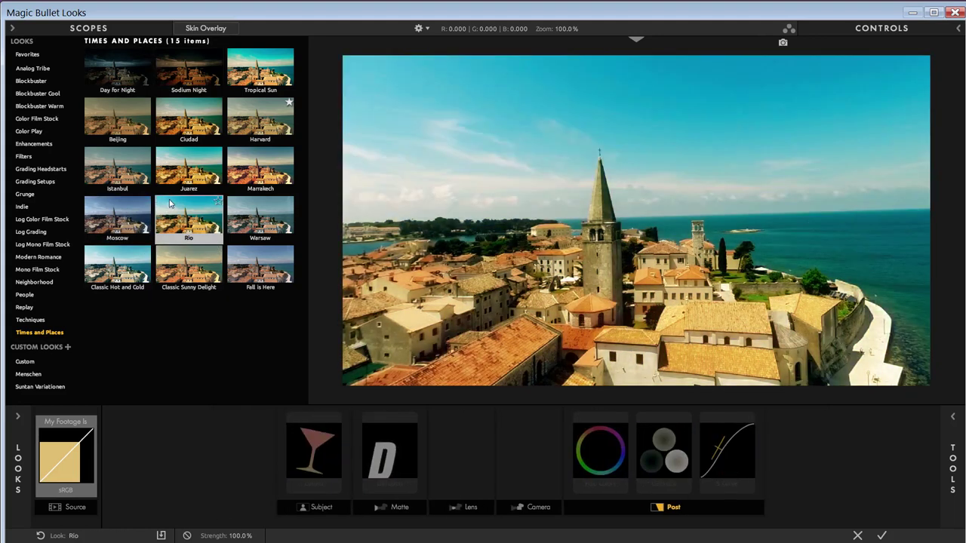
pyautogui.click(255, 208)
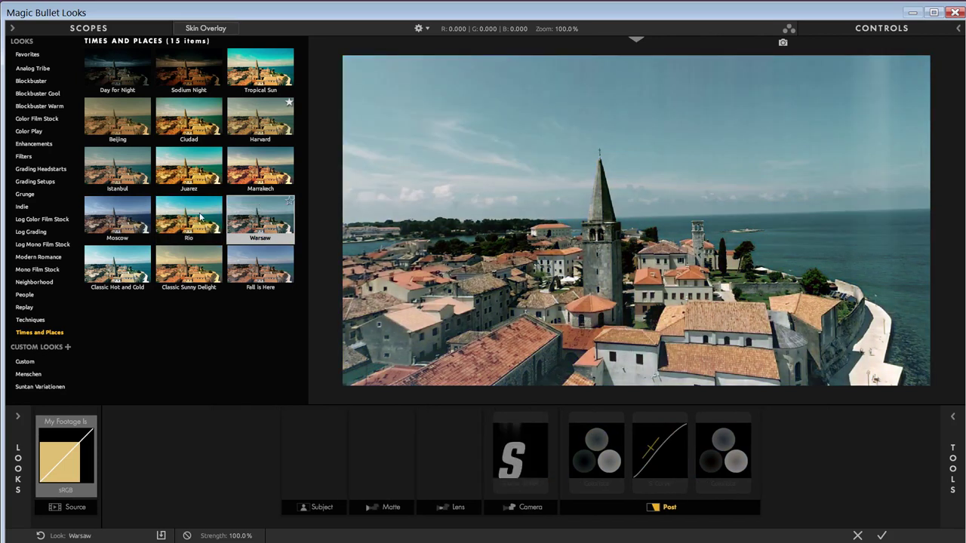
pyautogui.click(201, 217)
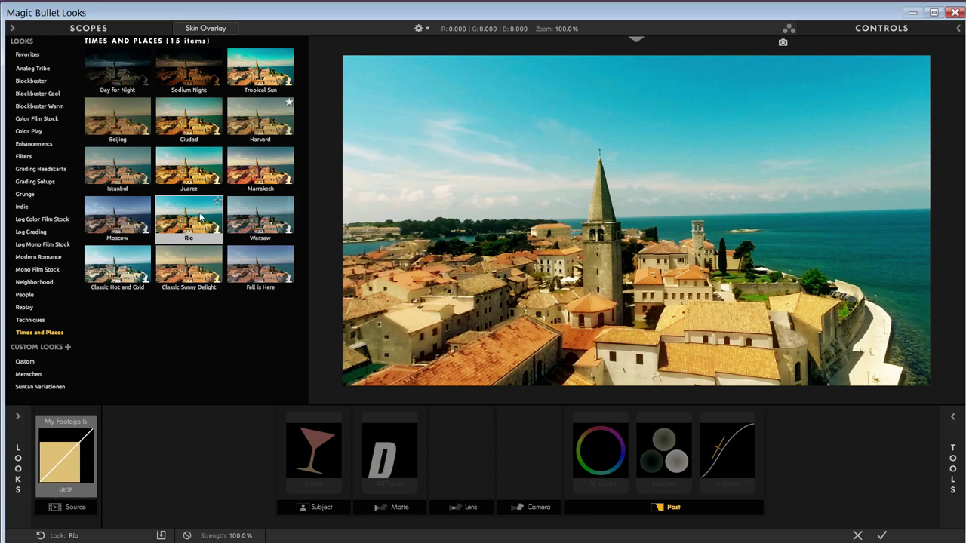
pyautogui.click(199, 218)
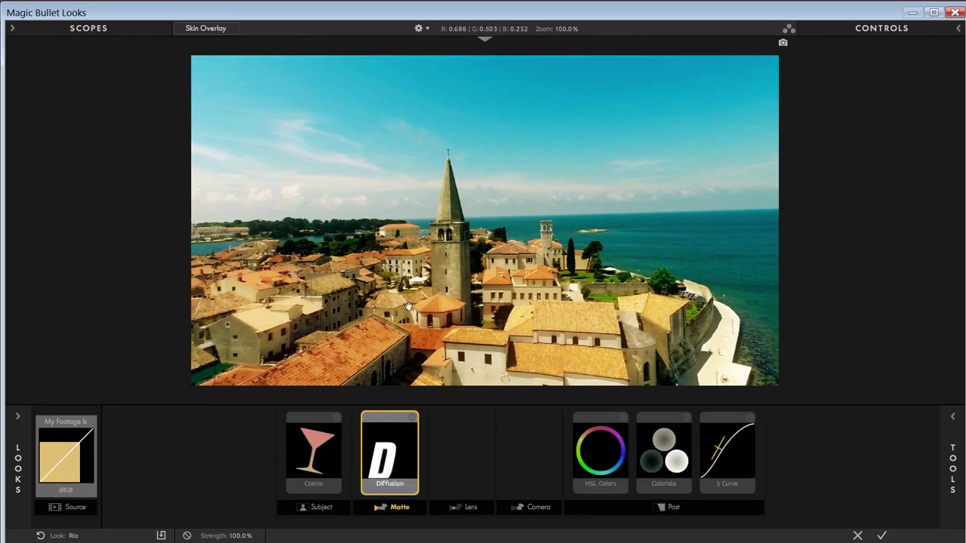
pyautogui.click(882, 536)
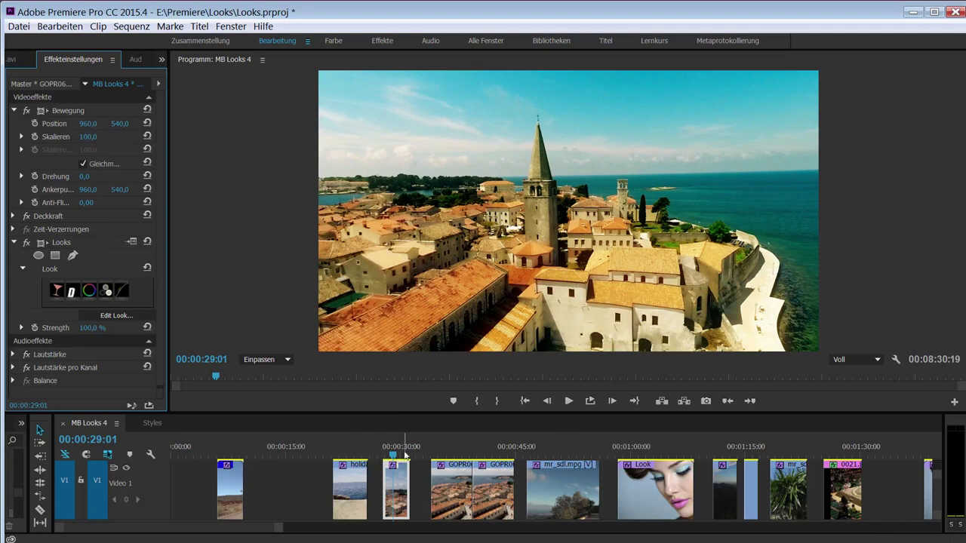
# Scrub into the next town clip and compare it with its Looks grade off and on.
pyautogui.click(445, 448)
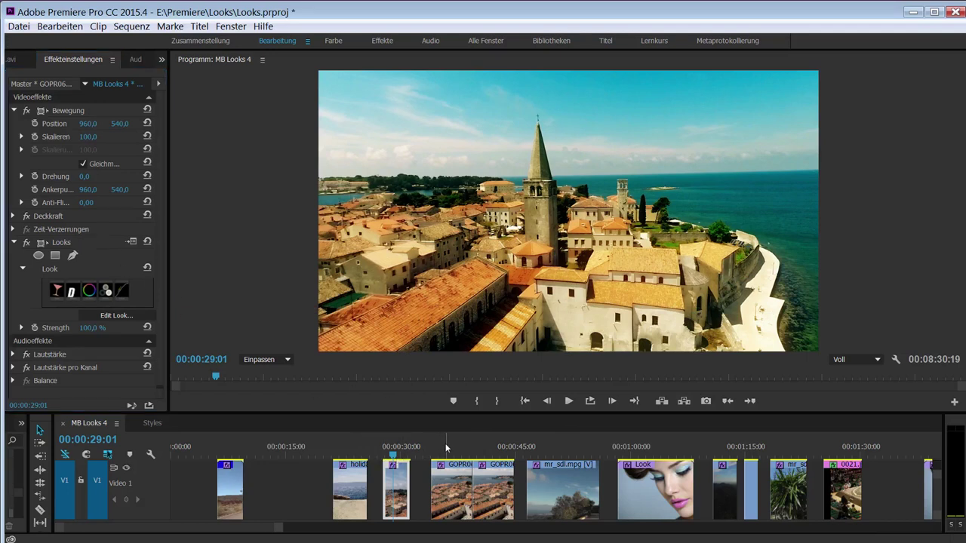
pyautogui.moveTo(446, 448)
pyautogui.mouseDown()
pyautogui.moveTo(492, 451)
pyautogui.moveTo(448, 451)
pyautogui.mouseUp()
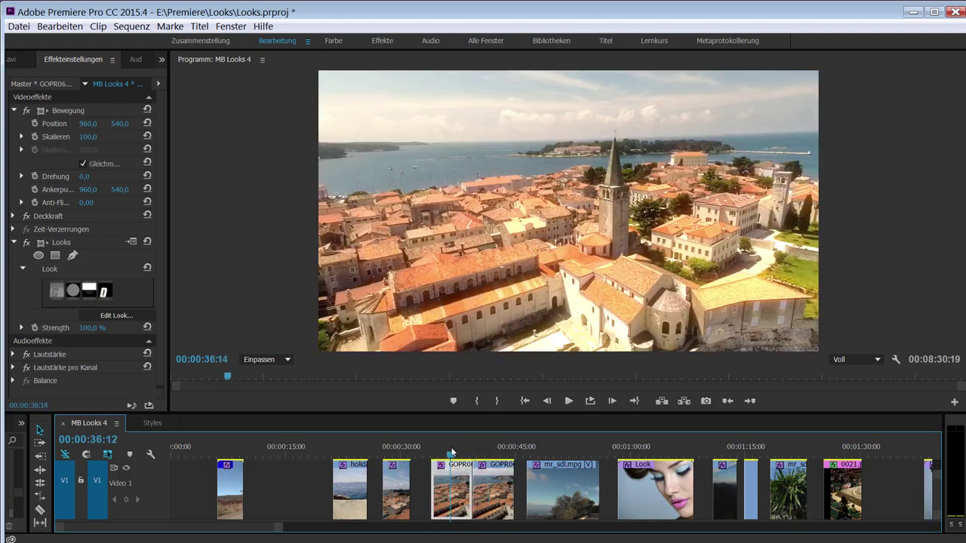
pyautogui.click(28, 244)
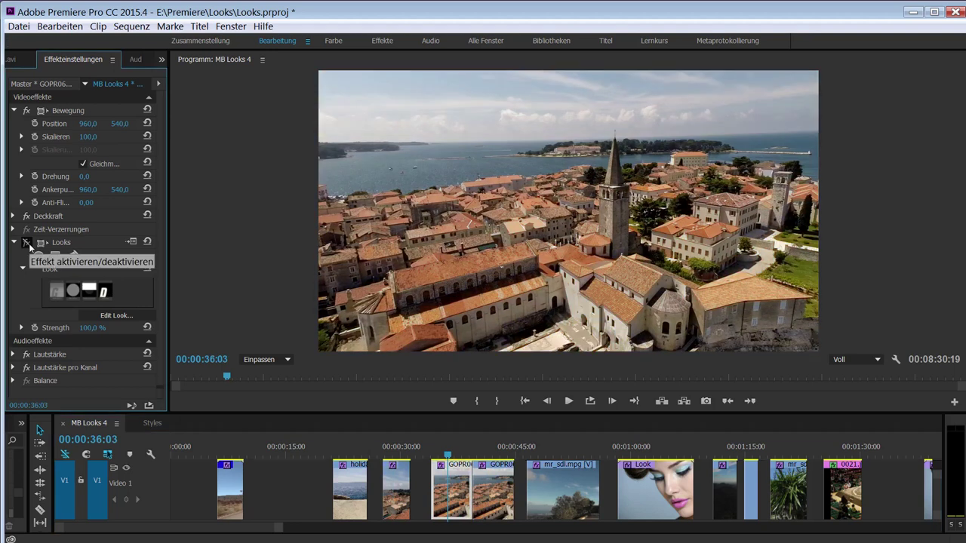
pyautogui.click(27, 245)
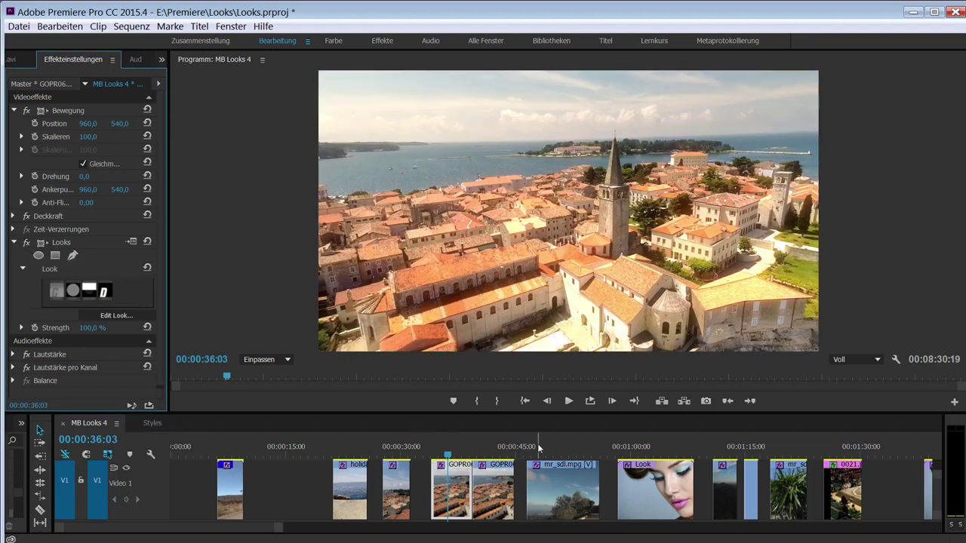
# Toggle the mr_sdl.mpg clip's Looks grade at 00:00:49:04 repeatedly, leaving it switched off.
pyautogui.click(549, 451)
pyautogui.click(28, 244)
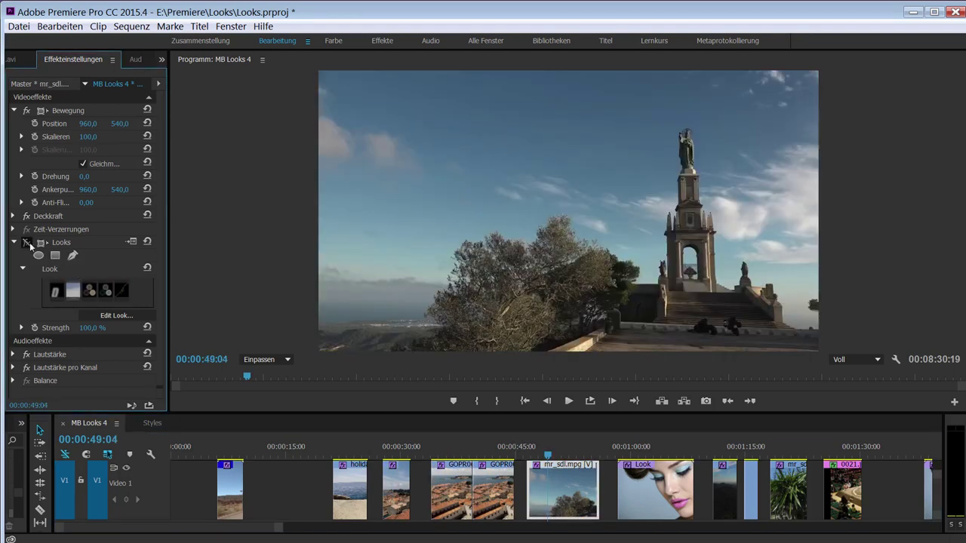
pyautogui.click(29, 244)
pyautogui.click(28, 244)
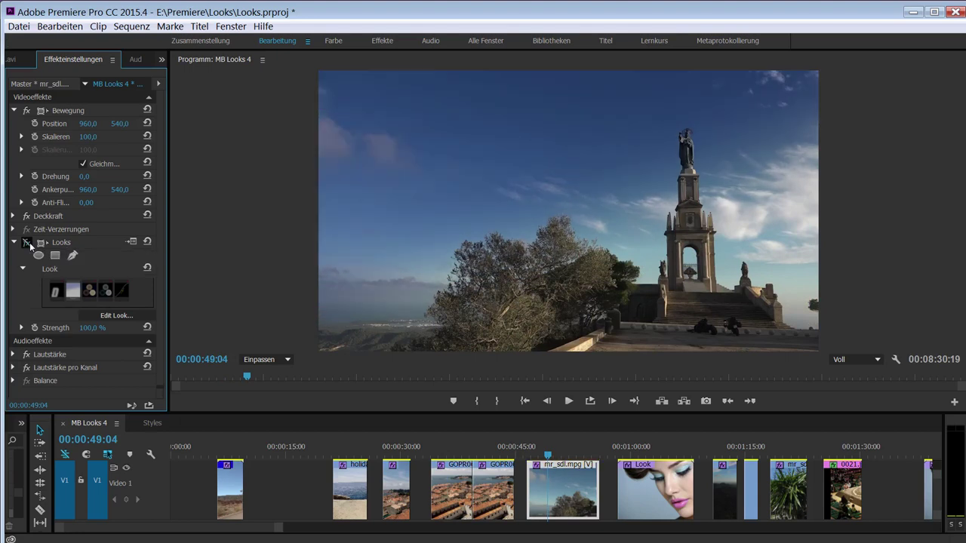
pyautogui.click(29, 244)
pyautogui.click(29, 244)
pyautogui.click(28, 244)
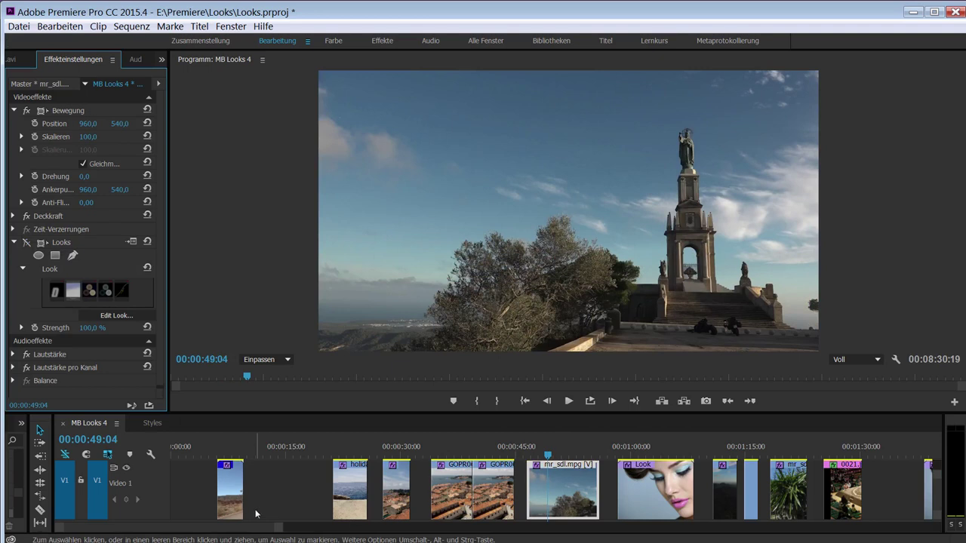
pyautogui.moveTo(227, 527); pyautogui.dragTo(249, 530)
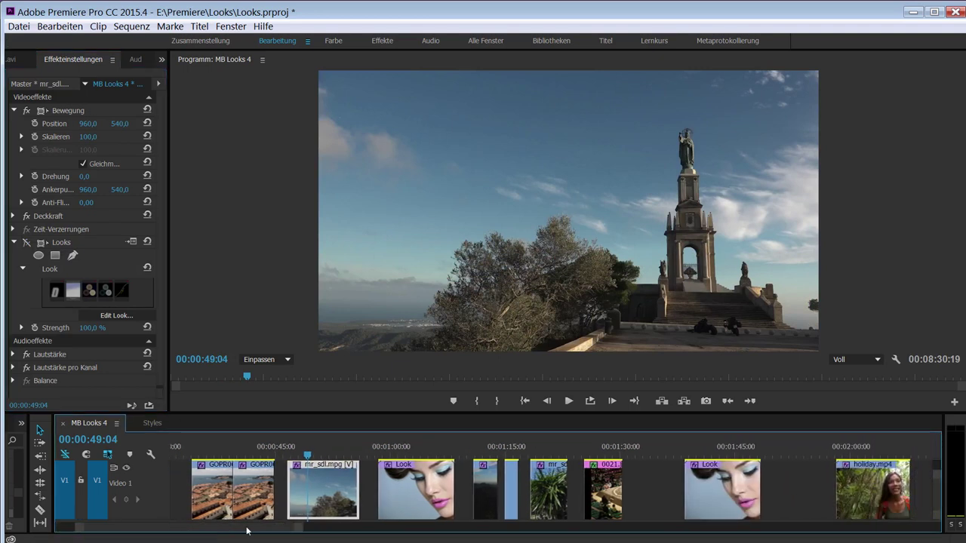
# Switch on the motocross clip's darker Looks grade and flick it off and on against the original.
pyautogui.click(419, 448)
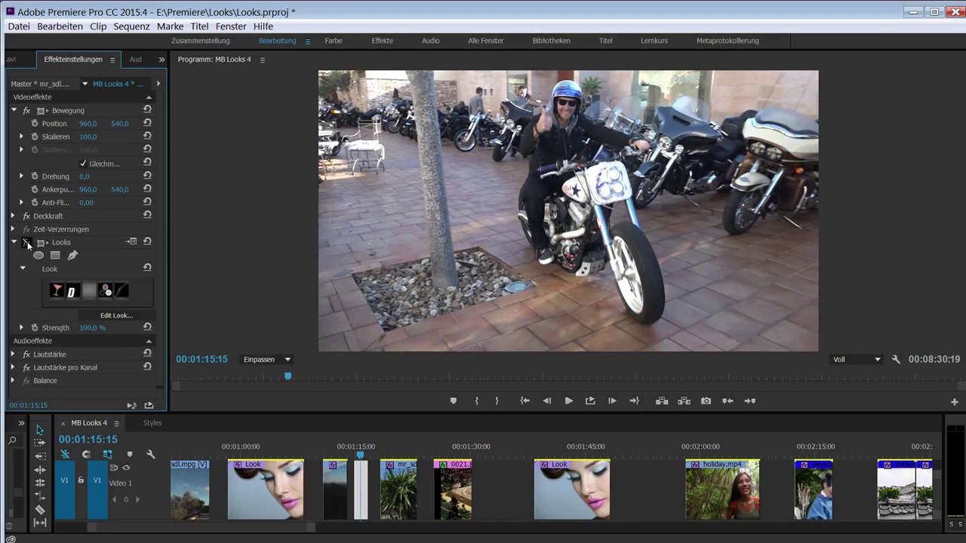
pyautogui.click(27, 243)
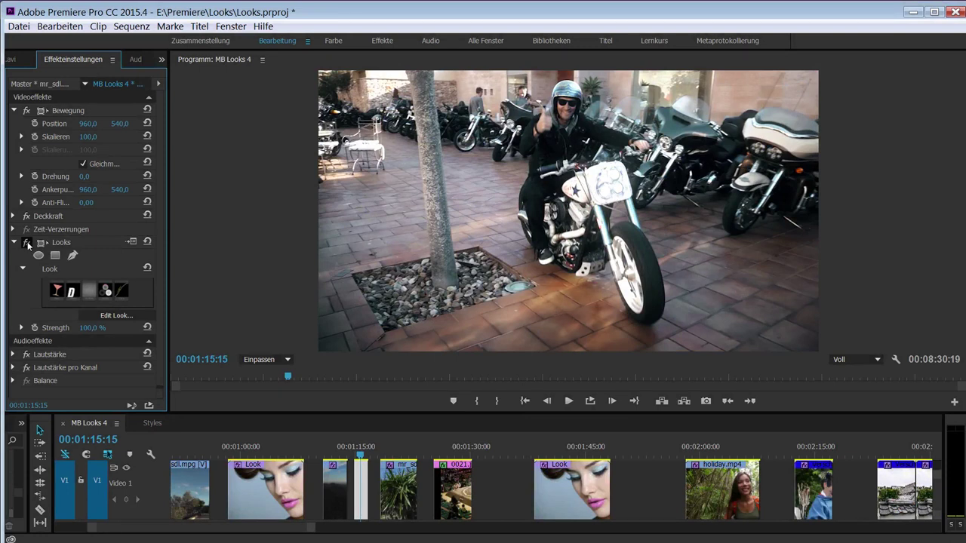
pyautogui.click(27, 243)
pyautogui.click(27, 243)
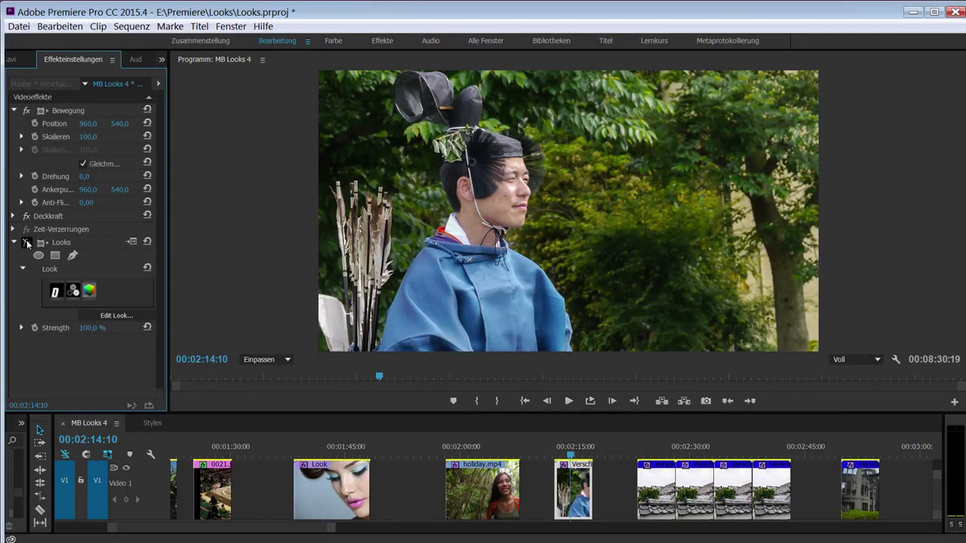
# Enable the robed man's warm Maxine look, compare it with the original, then edit it in Magic Bullet Looks.
pyautogui.click(27, 243)
pyautogui.click(28, 243)
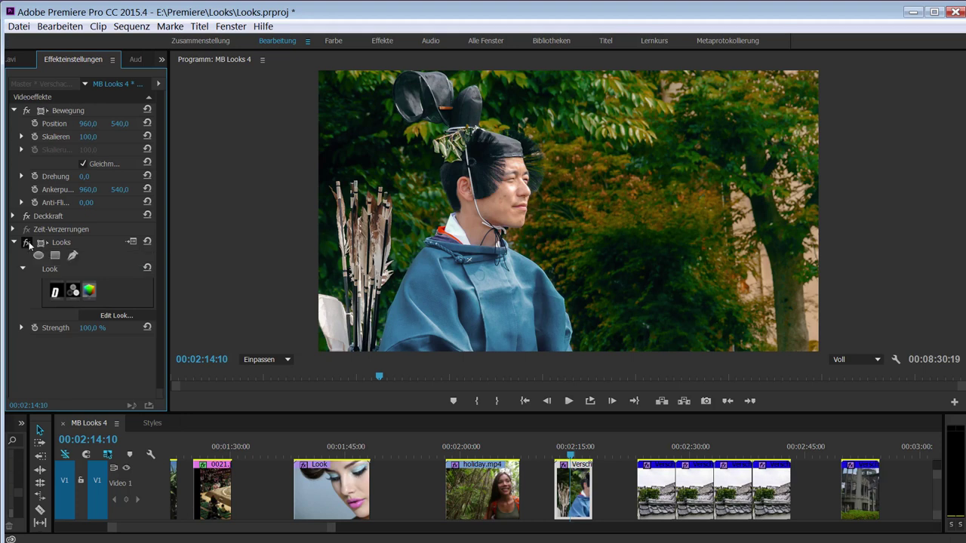
pyautogui.click(29, 243)
pyautogui.click(28, 243)
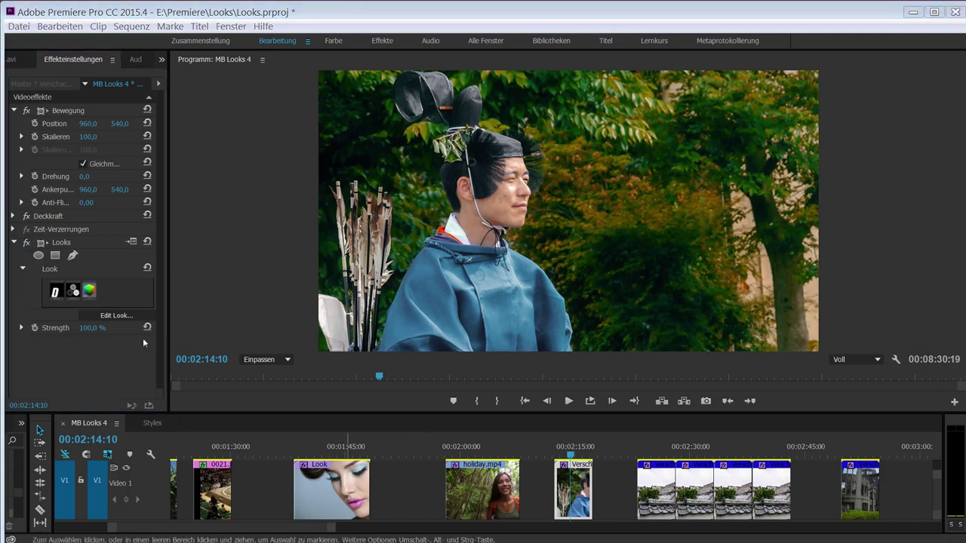
pyautogui.click(112, 316)
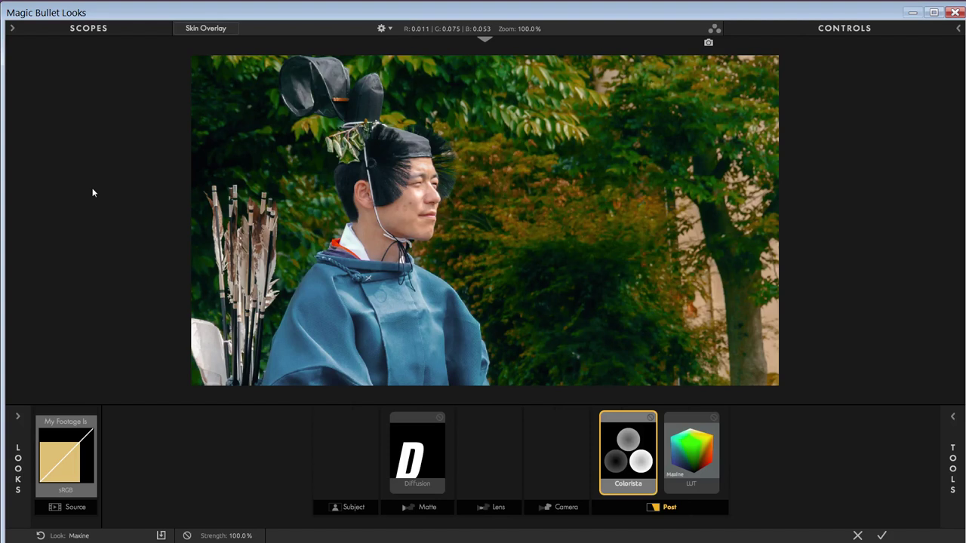
# Try People presets (People Pop, Spot Focus, Crime Scene, Classic Interview, Classic Skin Smoother), settling on Classic Movie Star.
pyautogui.click(17, 416)
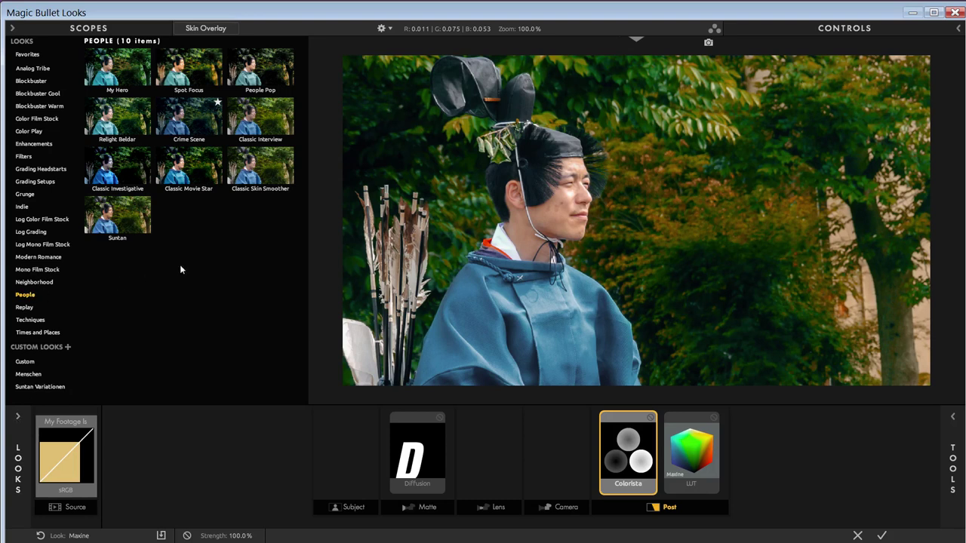
pyautogui.click(204, 174)
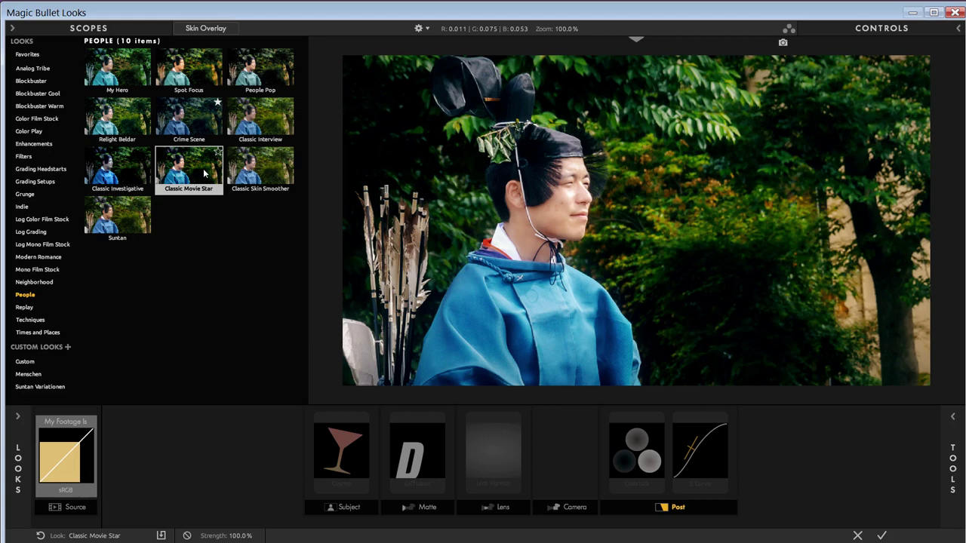
pyautogui.click(251, 68)
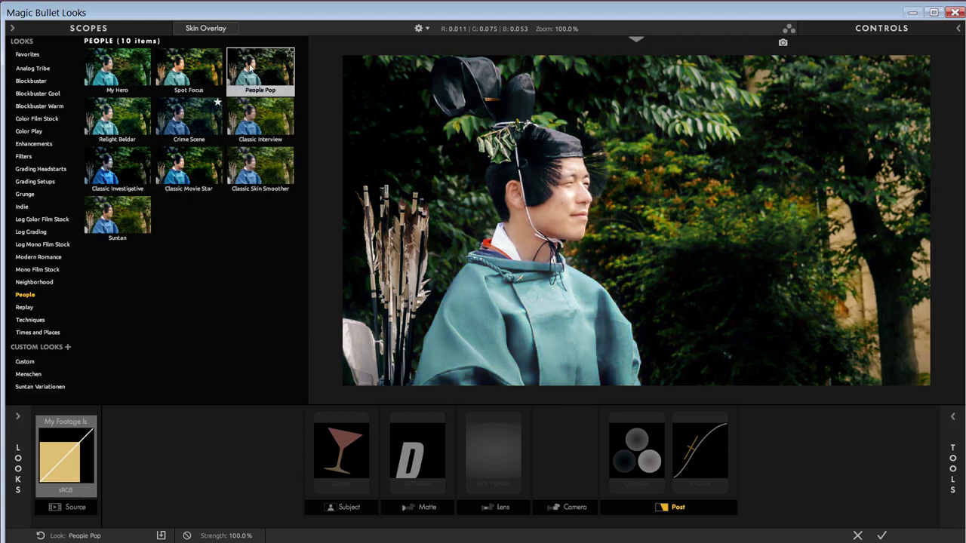
pyautogui.click(209, 70)
pyautogui.click(198, 118)
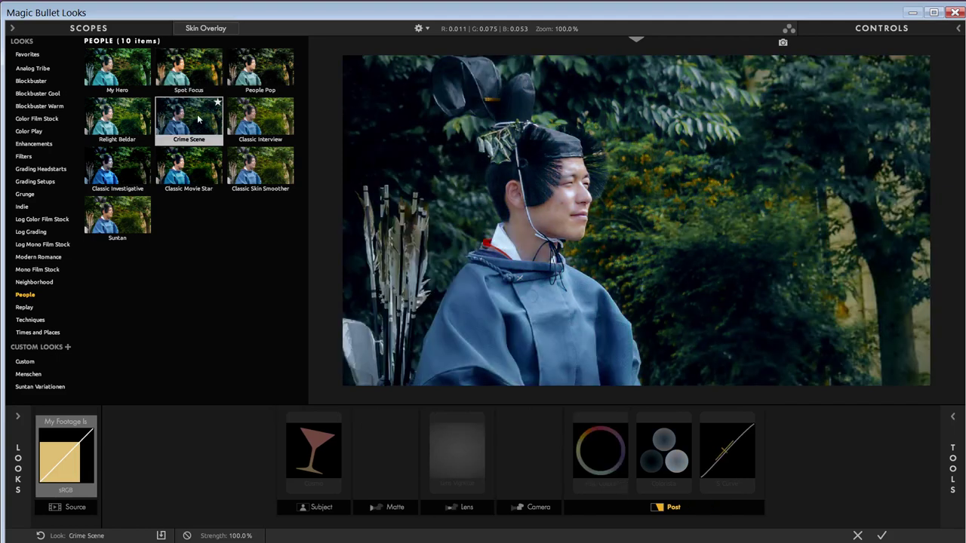
pyautogui.click(254, 116)
pyautogui.click(262, 164)
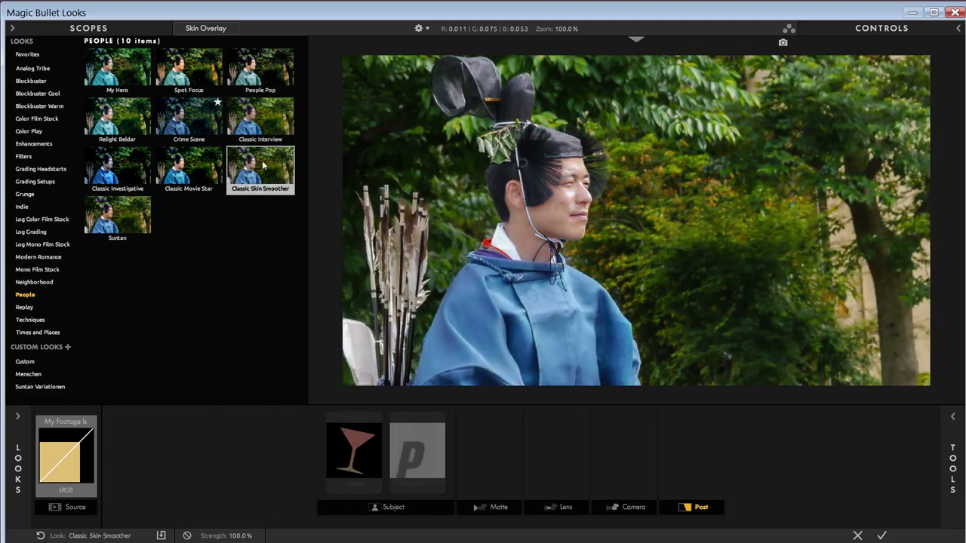
pyautogui.click(220, 173)
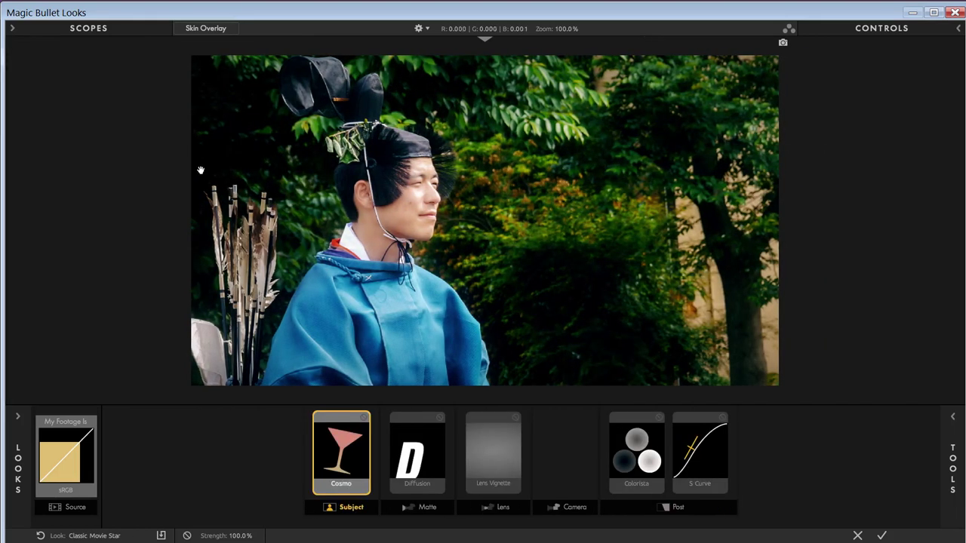
# Lower the Classic Movie Star strength to 59.2% and apply the look back in Premiere.
pyautogui.moveTo(249, 534); pyautogui.dragTo(218, 535)
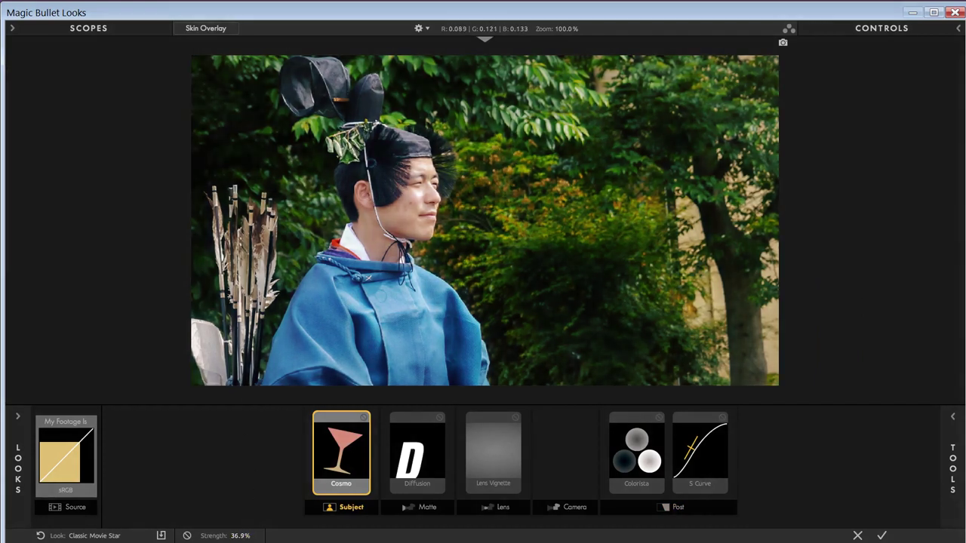
pyautogui.moveTo(227, 535); pyautogui.dragTo(237, 535)
pyautogui.moveTo(239, 535); pyautogui.dragTo(238, 535)
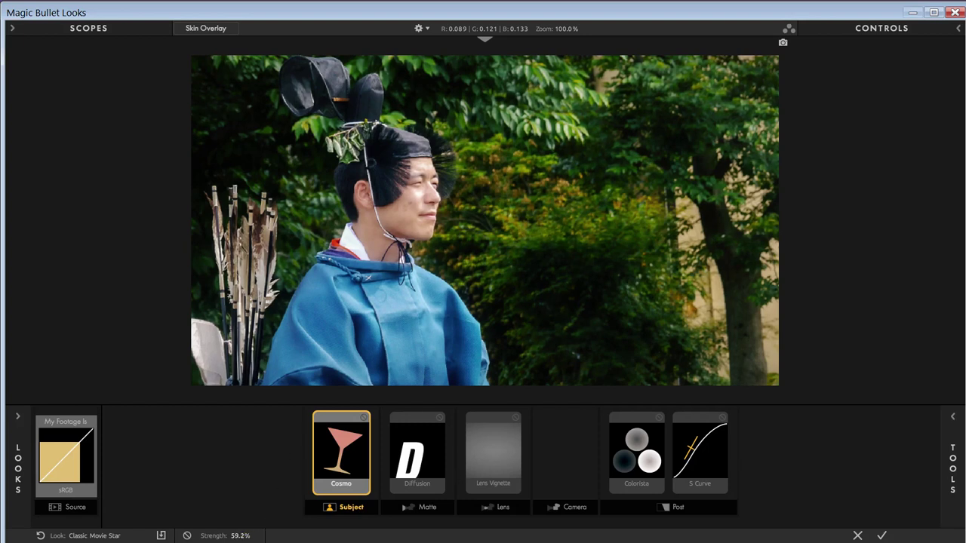
pyautogui.click(881, 535)
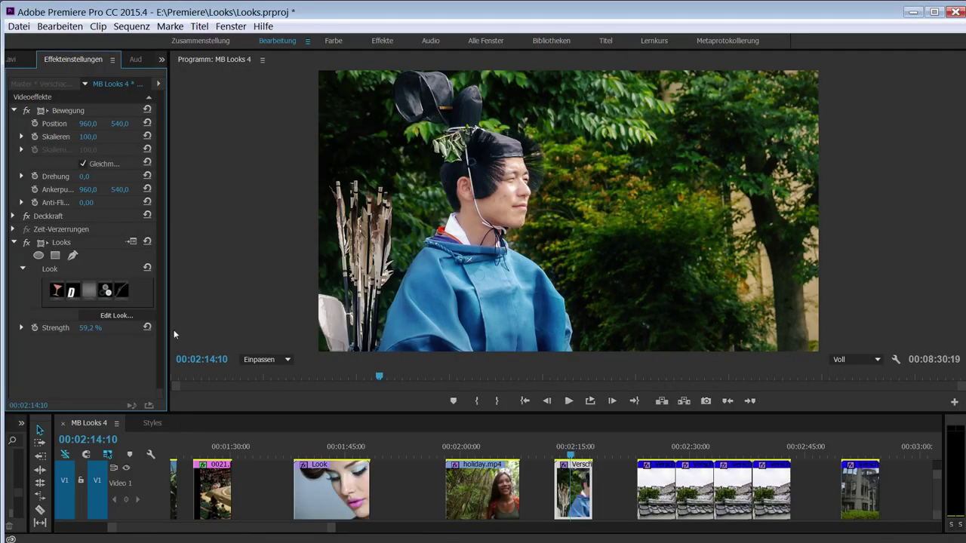
# Compare the archer clip's grade, scrub through the warm and cool temple-roof clips, then select the Hiroshima dome clip.
pyautogui.click(26, 242)
pyautogui.click(26, 242)
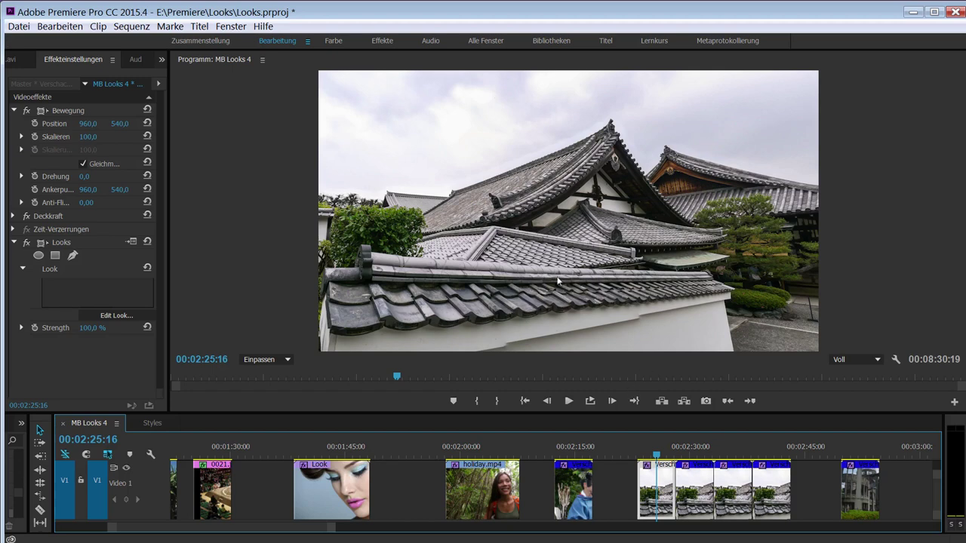
pyautogui.click(687, 455)
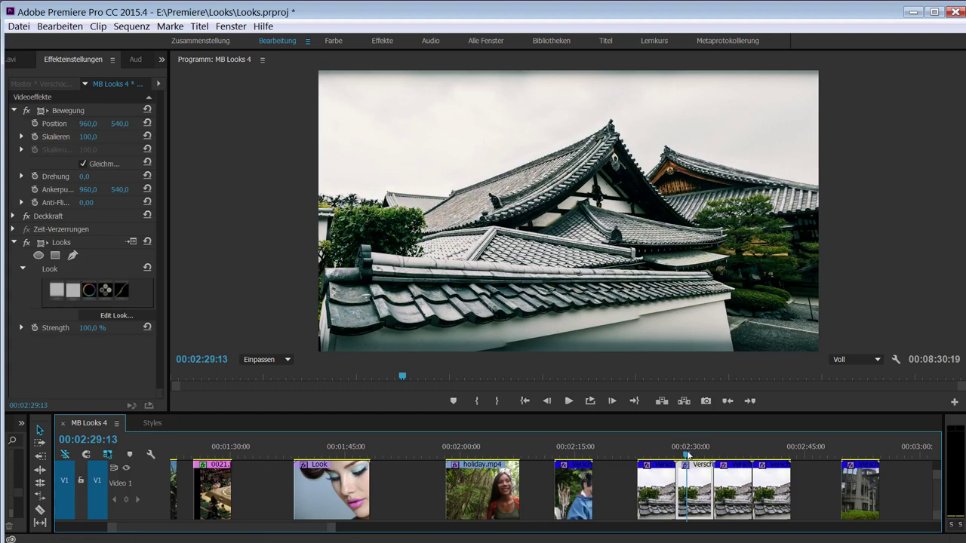
pyautogui.moveTo(686, 455); pyautogui.dragTo(726, 455)
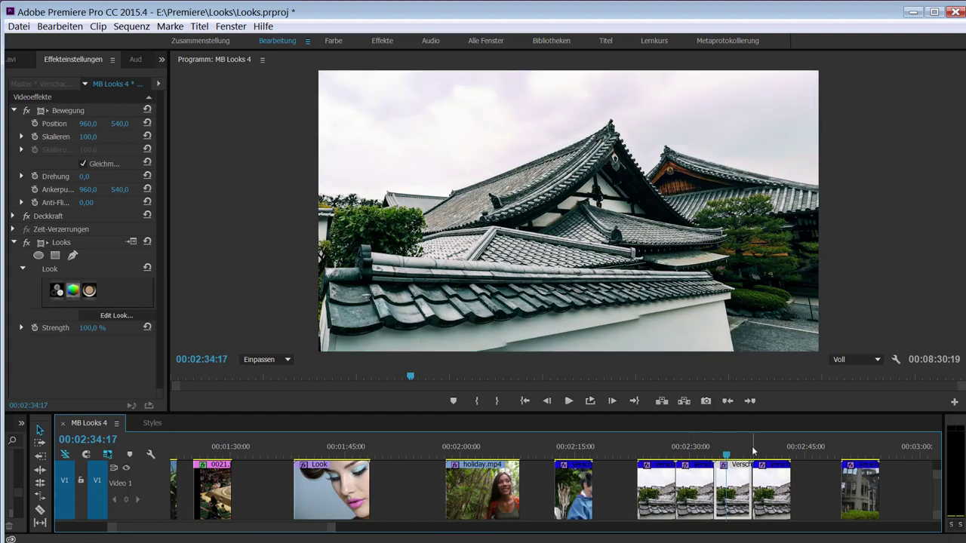
pyautogui.click(759, 452)
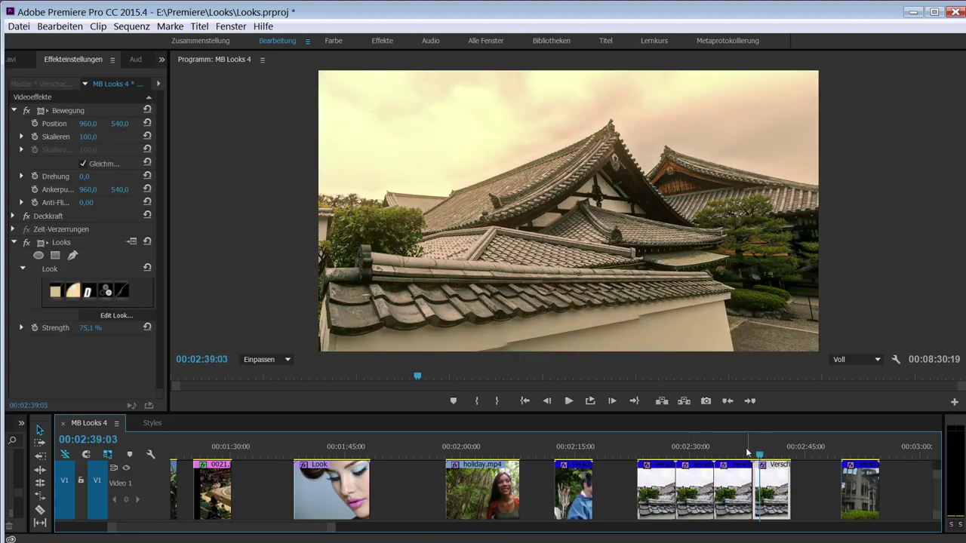
pyautogui.moveTo(762, 452)
pyautogui.mouseDown()
pyautogui.moveTo(700, 453)
pyautogui.moveTo(764, 454)
pyautogui.mouseUp()
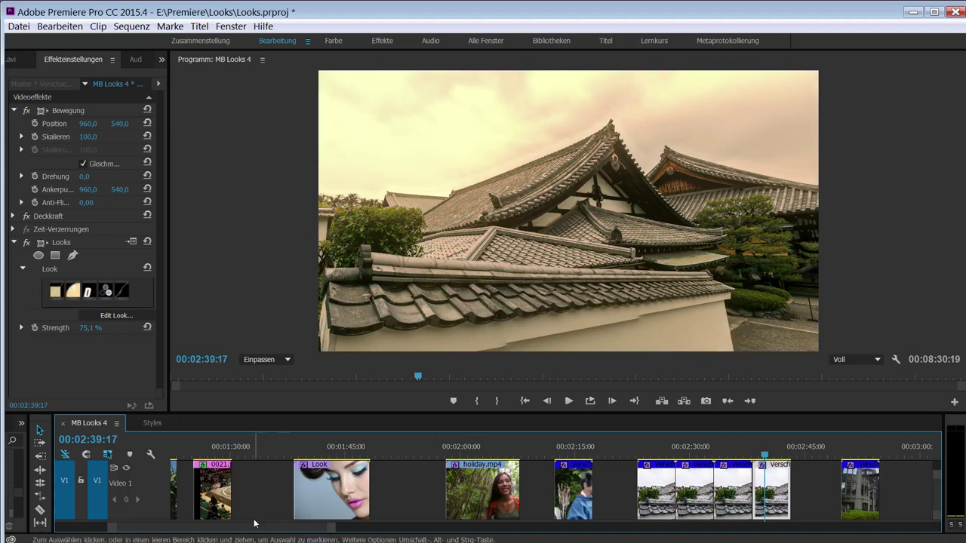
pyautogui.moveTo(254, 529); pyautogui.dragTo(298, 530)
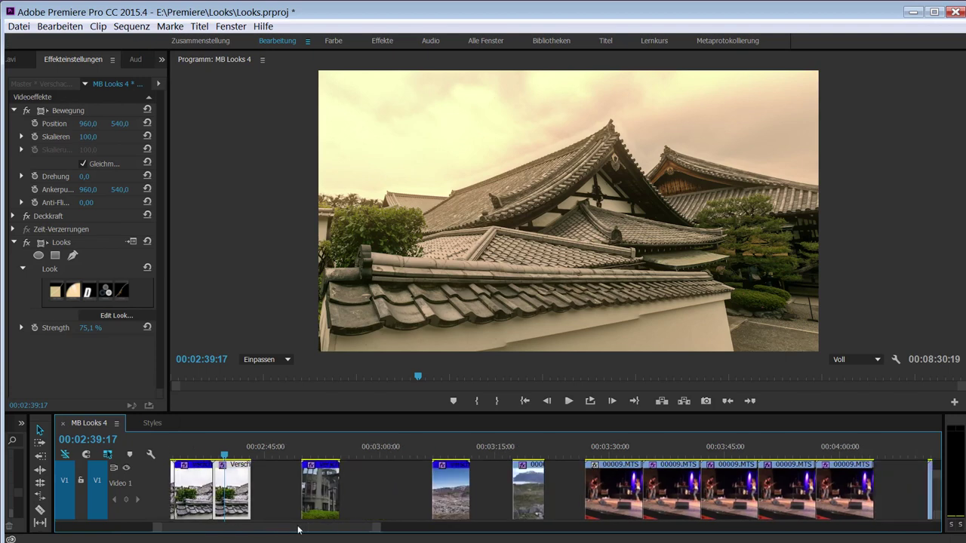
pyautogui.click(313, 452)
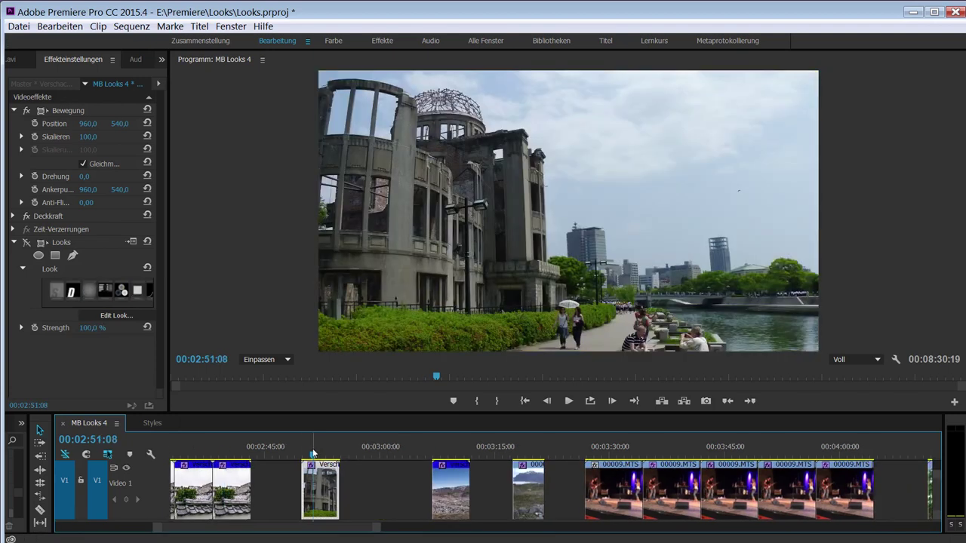
# Turn on the dome clip's vintage look, enlarge the program preview, and select the first 00009.MTS concert clip.
pyautogui.click(27, 242)
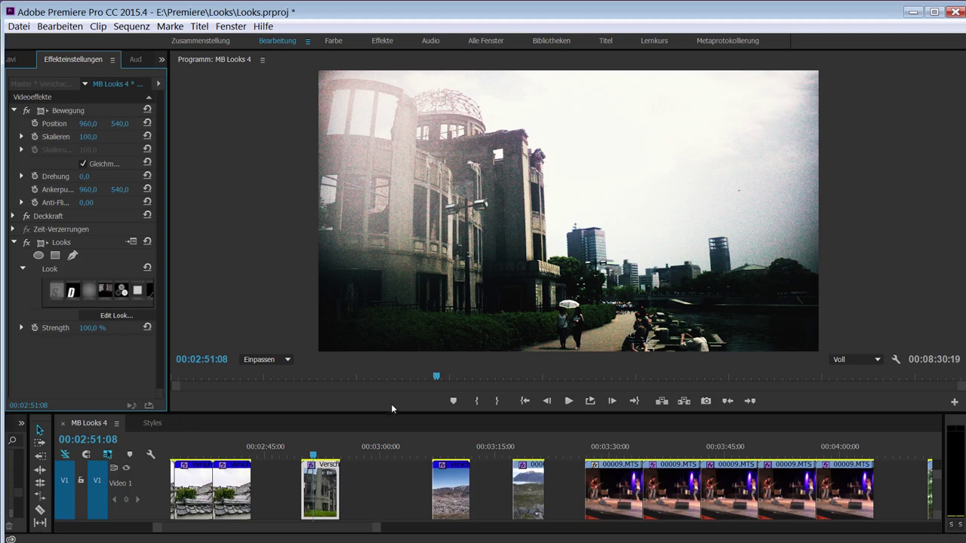
pyautogui.moveTo(391, 413); pyautogui.dragTo(390, 431)
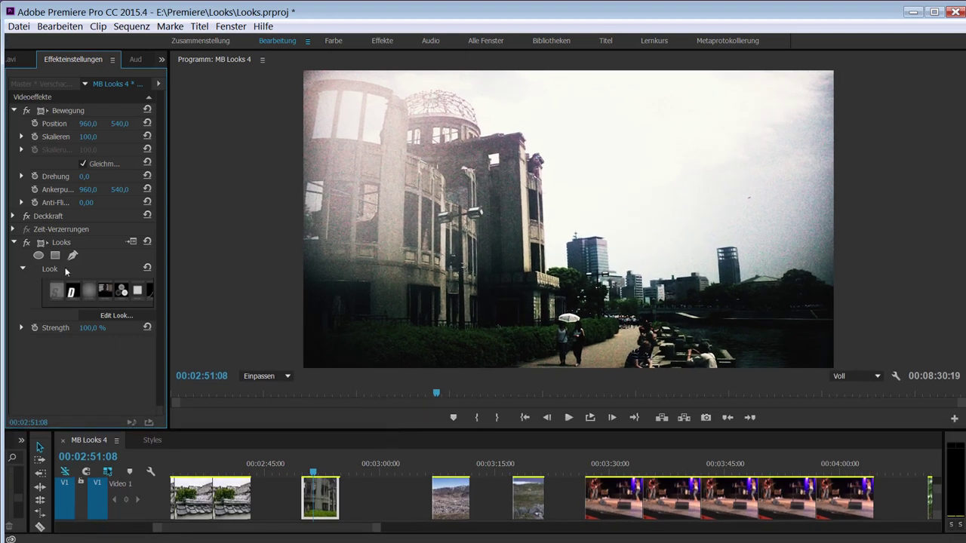
pyautogui.click(603, 463)
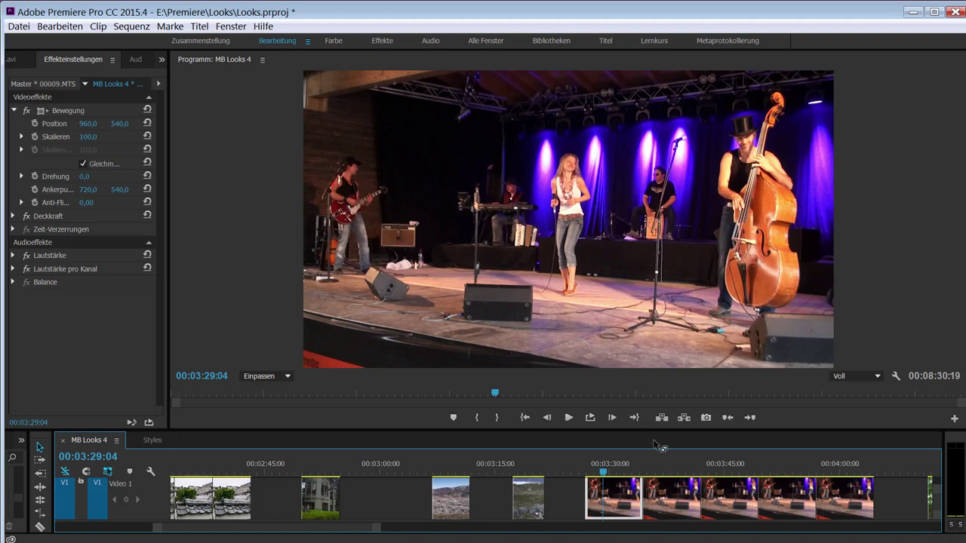
# Play the graded concert clip, flip between ungraded and graded concert clips, then advance through the later concert clips.
pyautogui.click(664, 470)
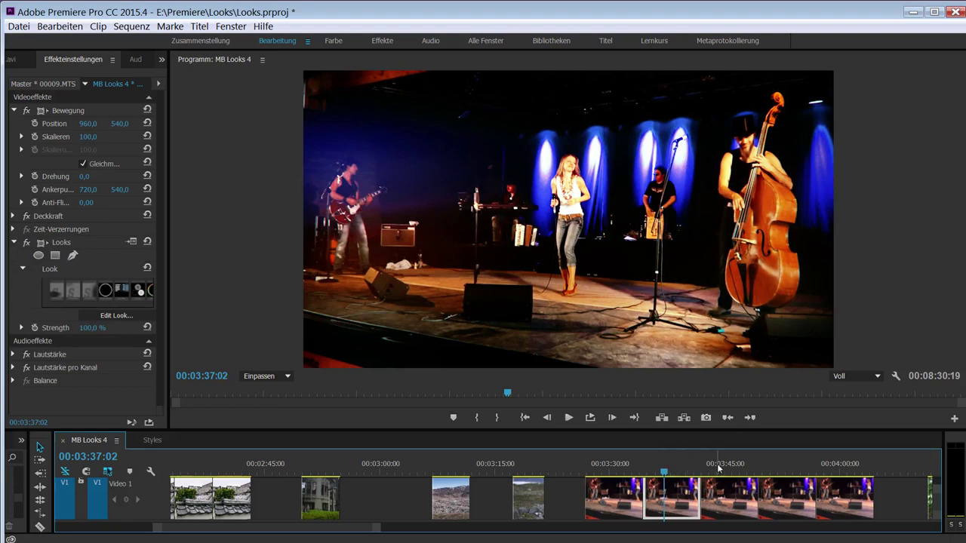
pyautogui.press('space')
pyautogui.press('space')
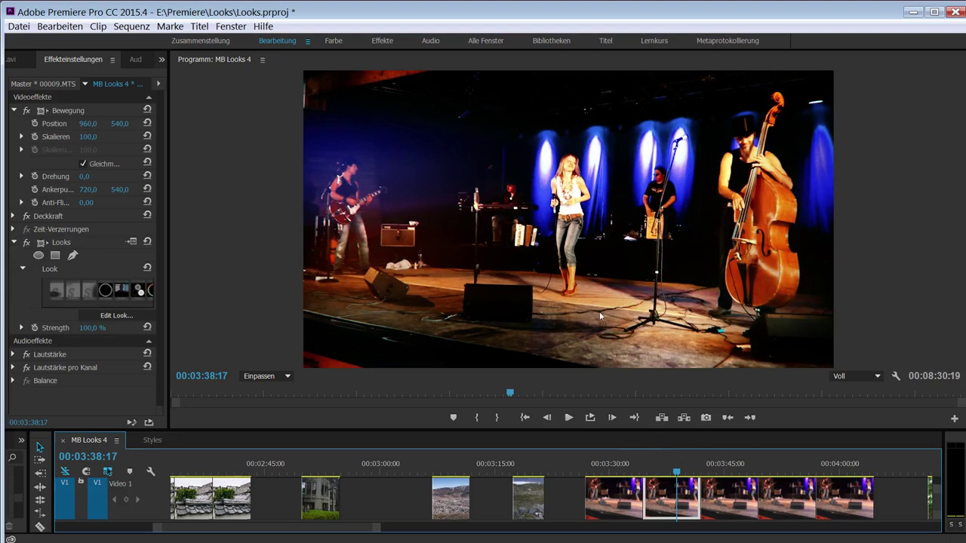
pyautogui.click(722, 471)
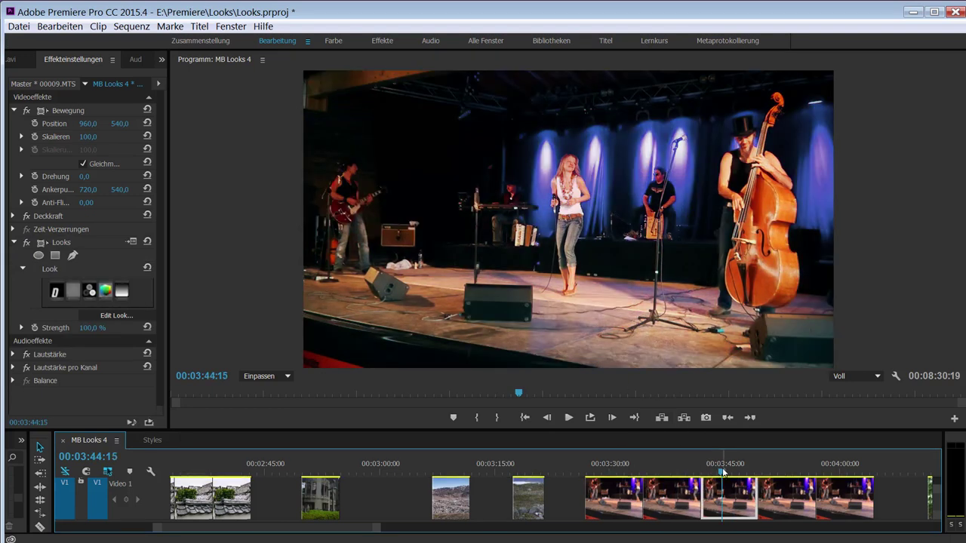
pyautogui.click(608, 472)
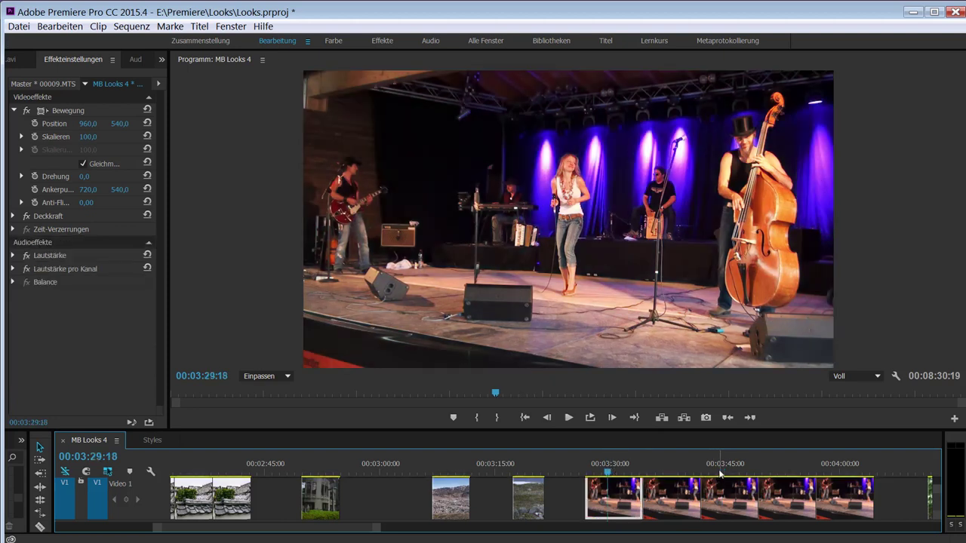
pyautogui.click(725, 469)
pyautogui.click(623, 471)
pyautogui.click(715, 469)
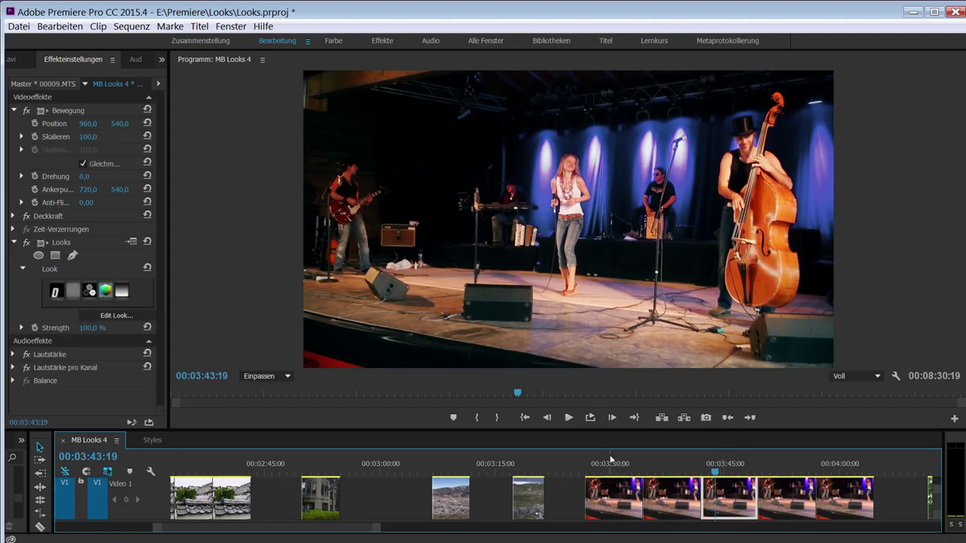
pyautogui.click(615, 469)
pyautogui.click(723, 472)
pyautogui.moveTo(723, 472); pyautogui.dragTo(781, 471)
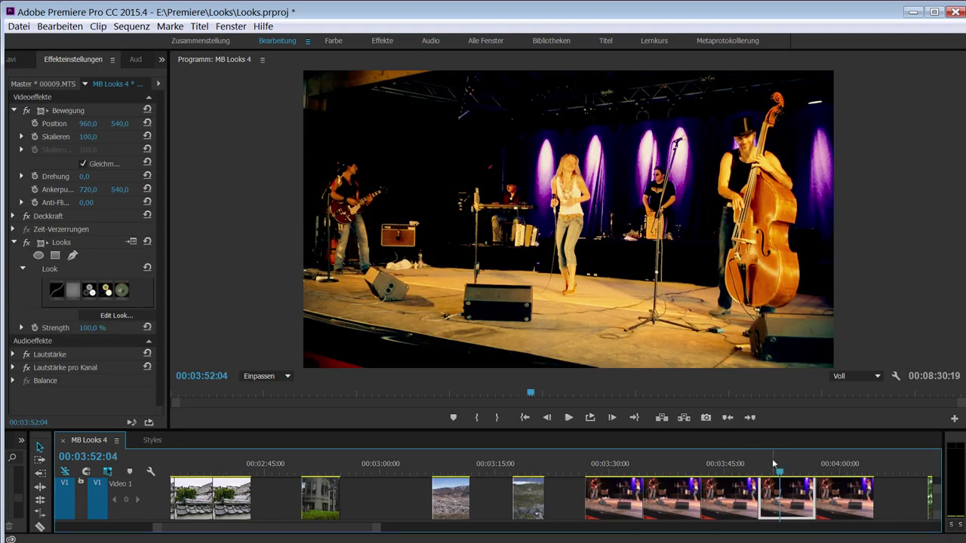
pyautogui.click(832, 471)
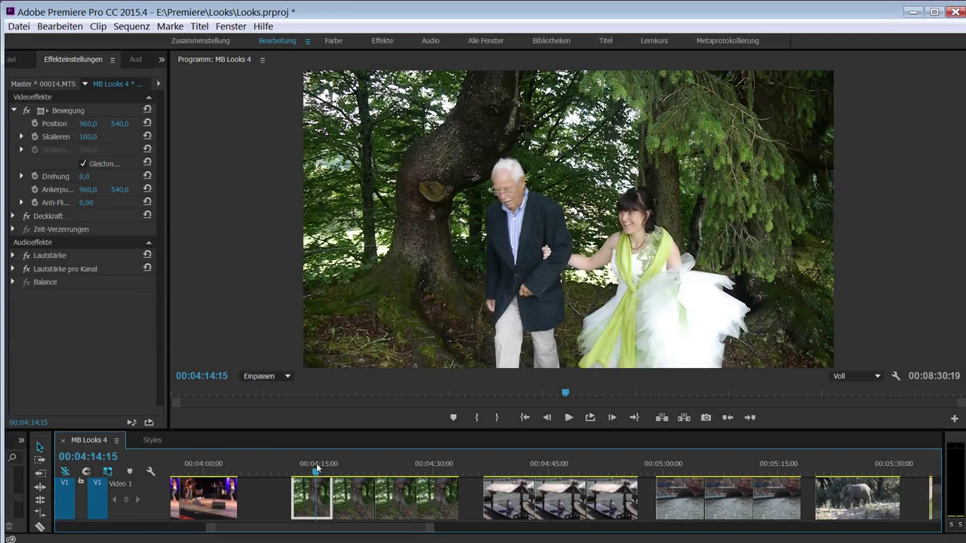
# Scrub between the forest clips to compare their Looks grades, then move to the ungraded motocross clip at 00:05:56:13.
pyautogui.moveTo(317, 467); pyautogui.dragTo(355, 465)
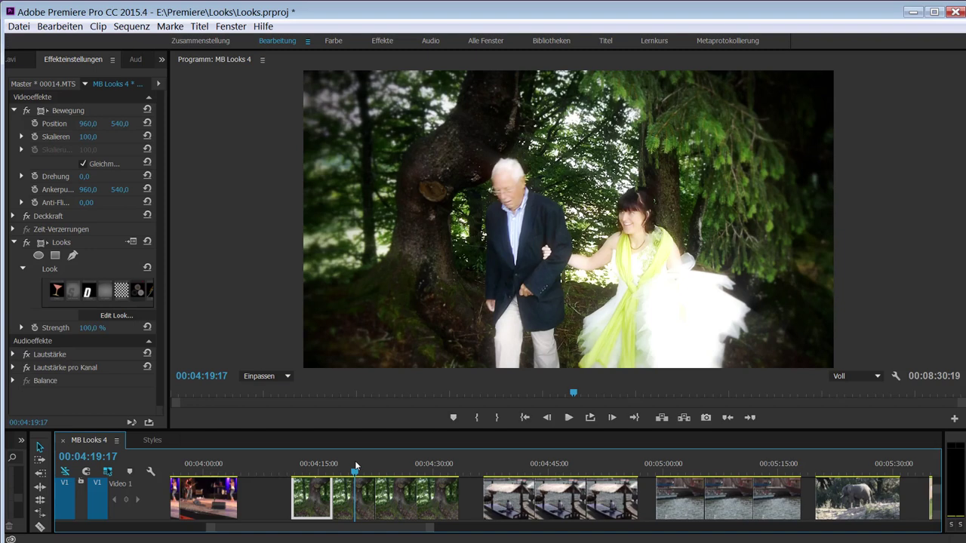
pyautogui.moveTo(357, 466); pyautogui.dragTo(398, 466)
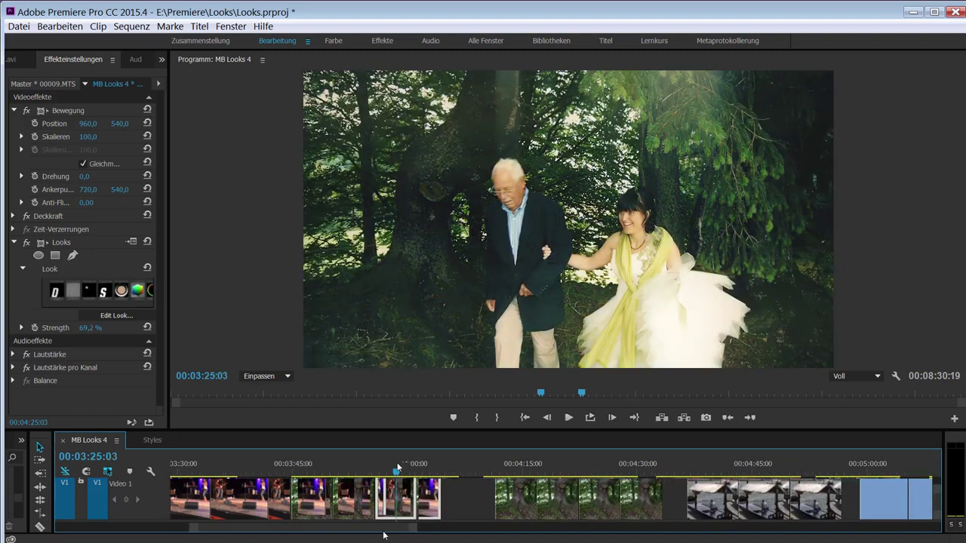
pyautogui.click(436, 468)
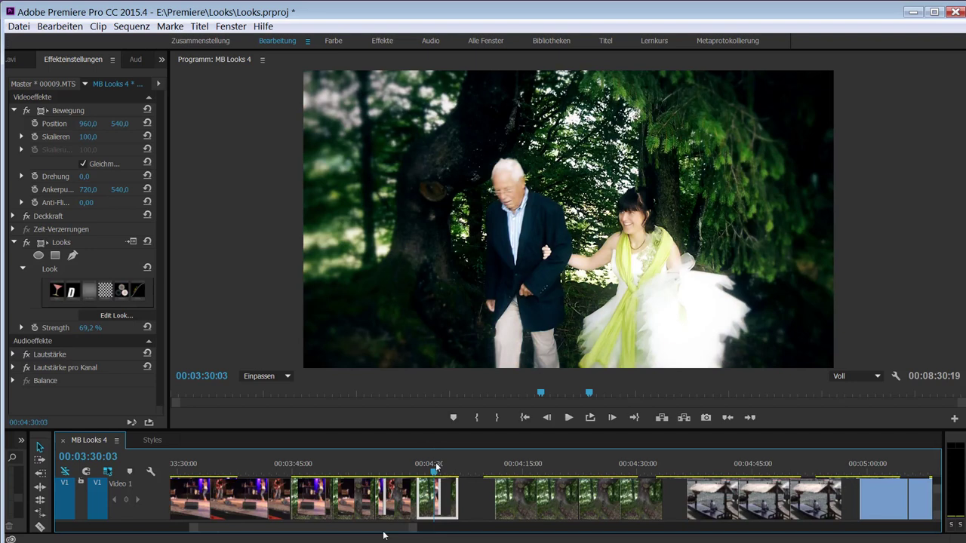
pyautogui.click(440, 471)
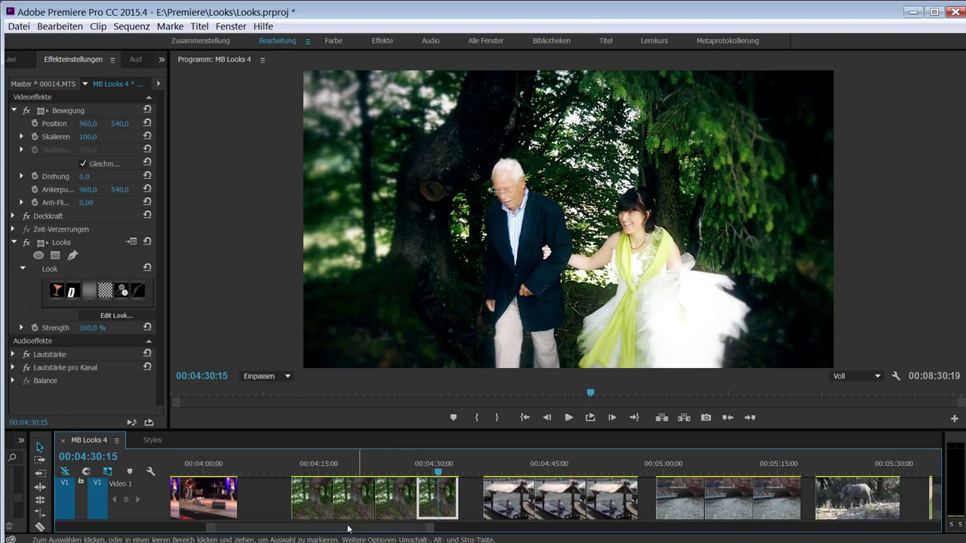
pyautogui.moveTo(346, 530); pyautogui.dragTo(368, 531)
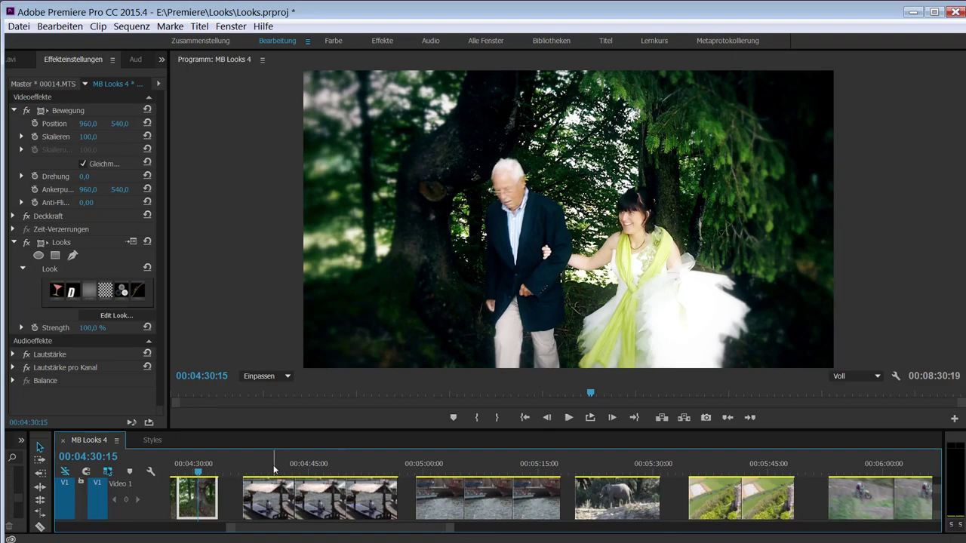
pyautogui.moveTo(274, 470); pyautogui.dragTo(413, 471)
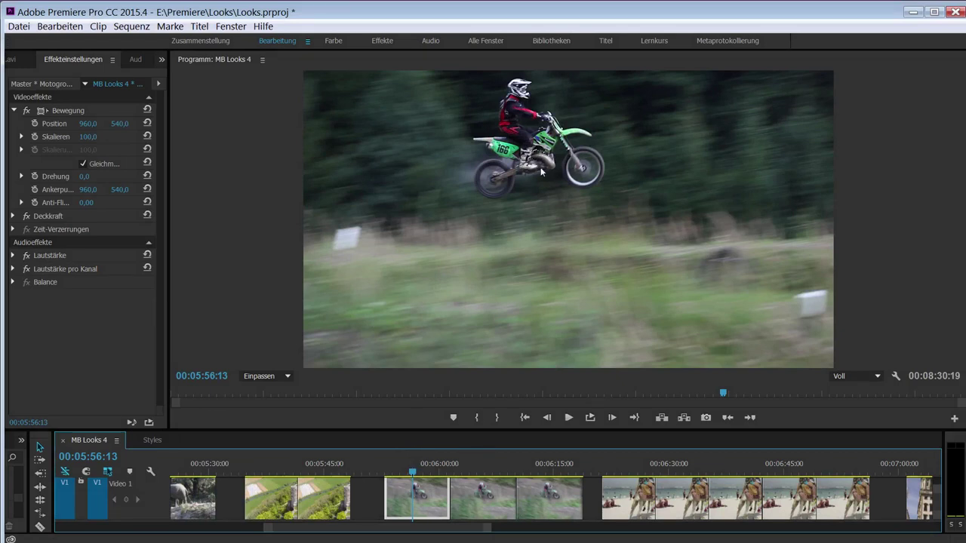
# Jump between the ungraded motocross clip and the Looks-graded motocross clips to compare them.
pyautogui.click(475, 472)
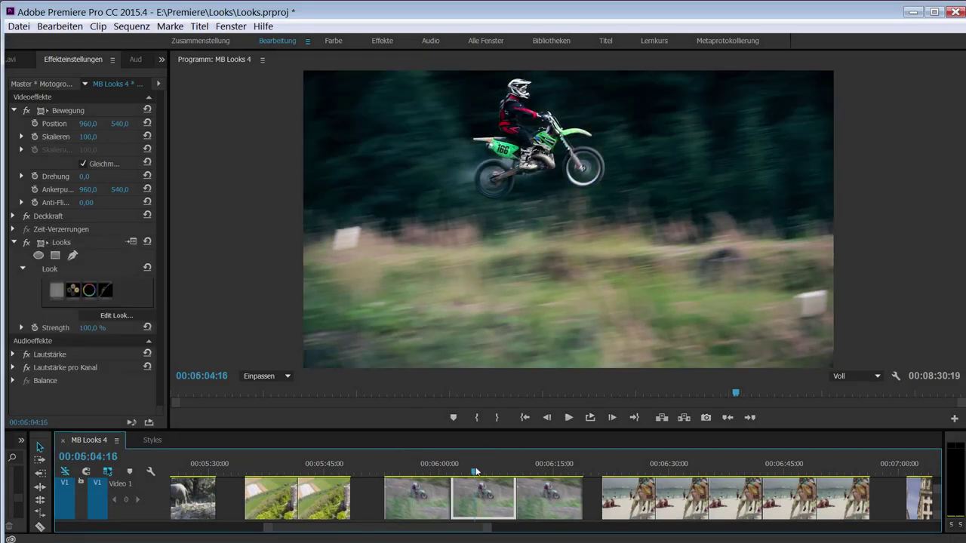
pyautogui.click(423, 472)
pyautogui.click(485, 470)
pyautogui.click(544, 465)
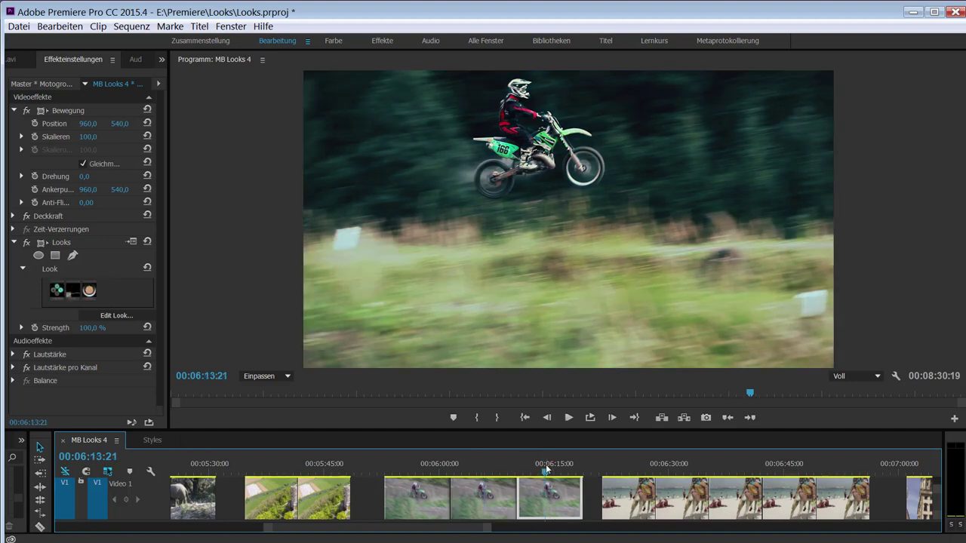
pyautogui.click(490, 466)
pyautogui.click(541, 465)
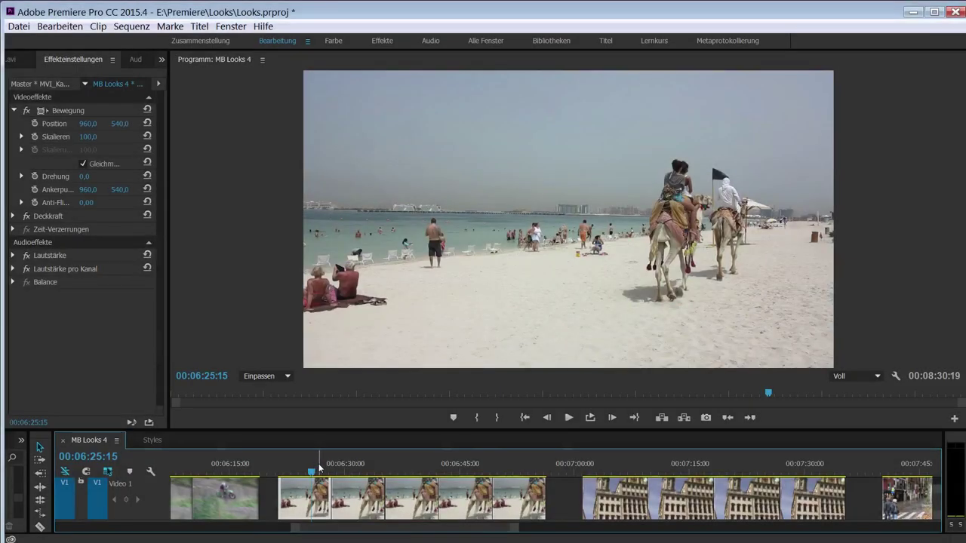
# Preview each Looks-graded beach clip, then scroll to the ungraded sphinx street clip at 00:07:45:20.
pyautogui.moveTo(306, 469); pyautogui.dragTo(294, 468)
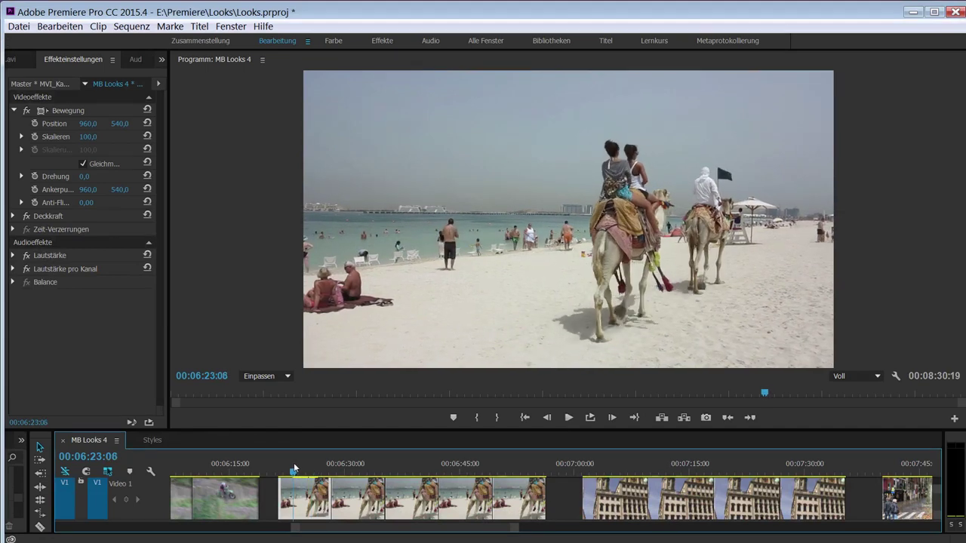
pyautogui.click(348, 470)
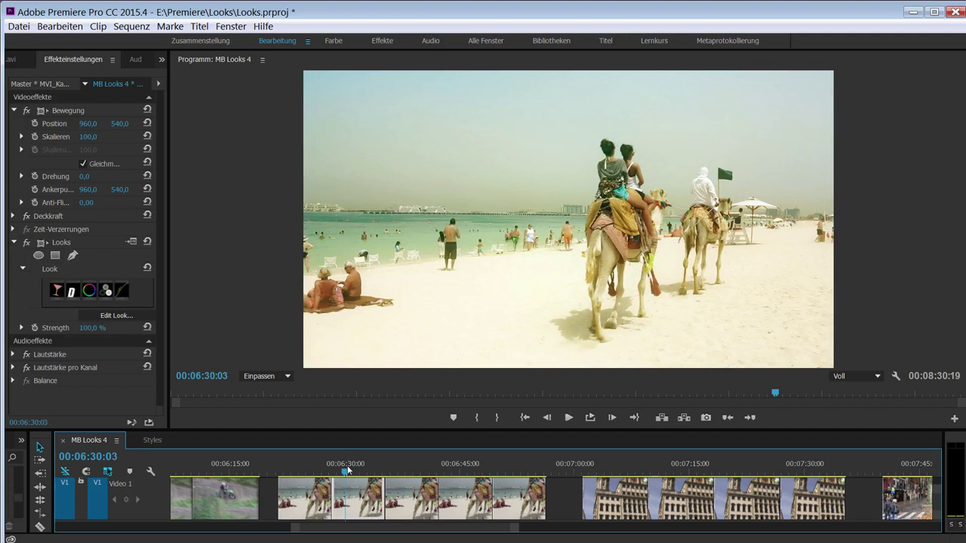
pyautogui.click(401, 469)
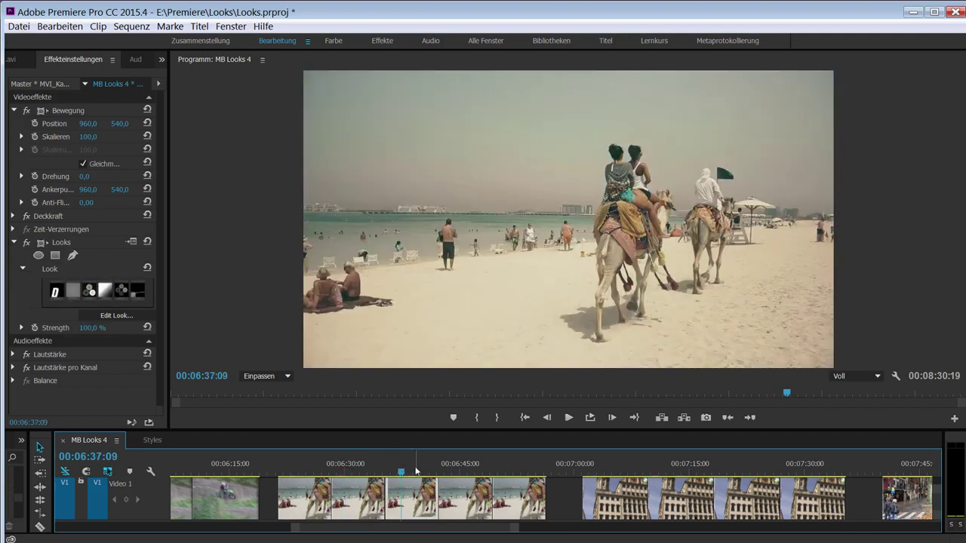
pyautogui.click(458, 467)
pyautogui.click(507, 468)
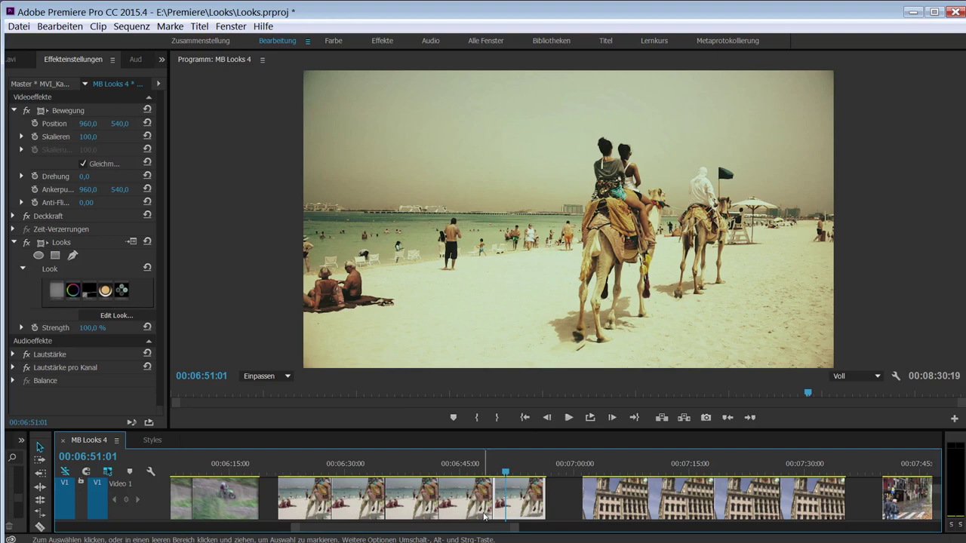
pyautogui.moveTo(476, 528); pyautogui.dragTo(499, 530)
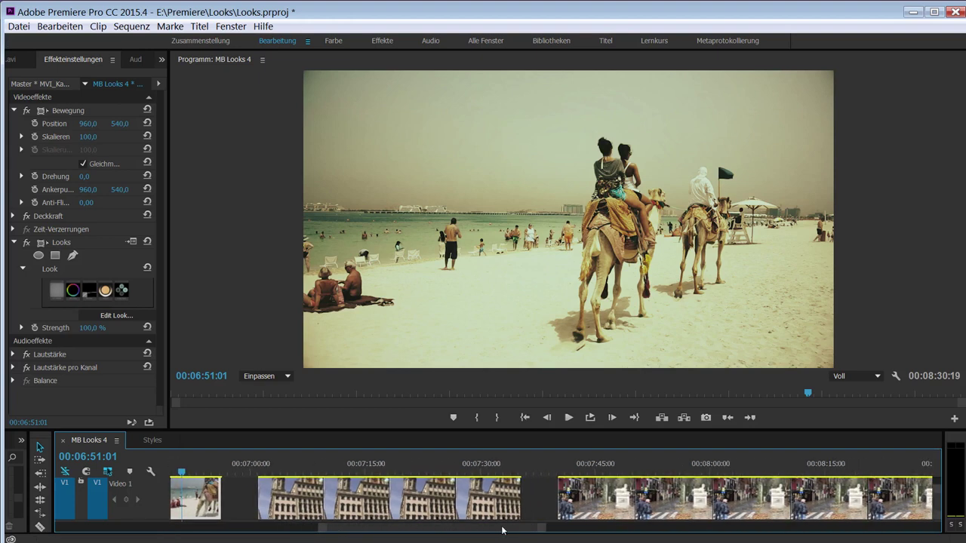
pyautogui.click(416, 465)
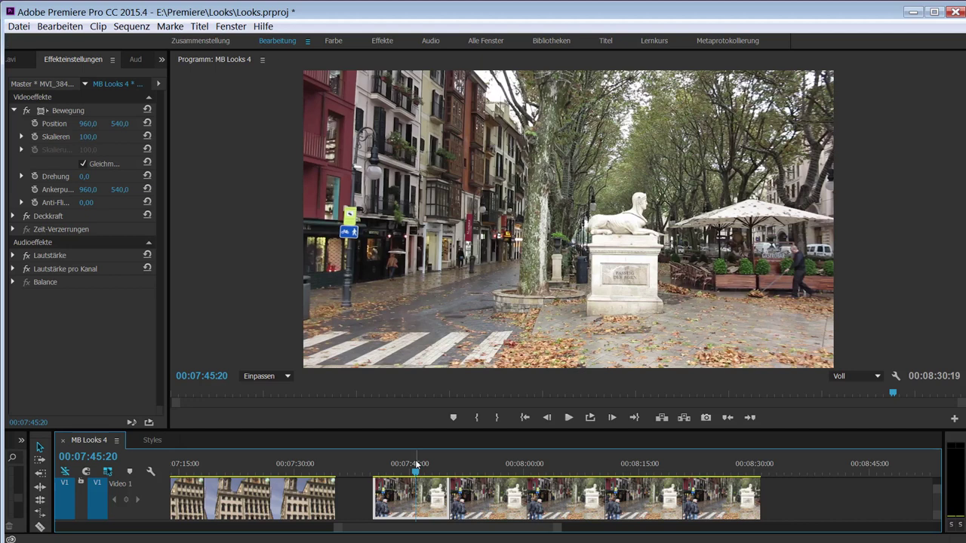
# Step the playhead through each graded street clip to preview its Looks preset.
pyautogui.moveTo(417, 465); pyautogui.dragTo(480, 468)
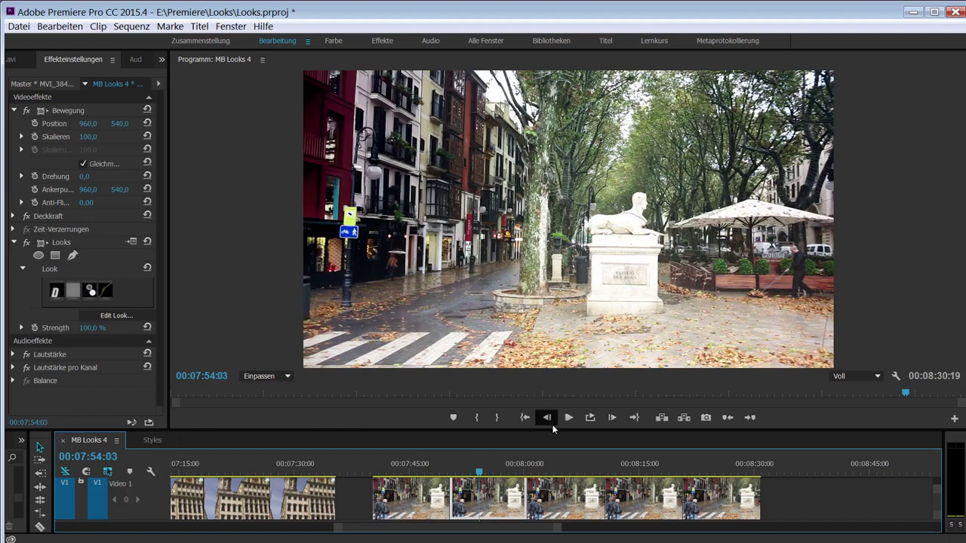
pyautogui.click(556, 467)
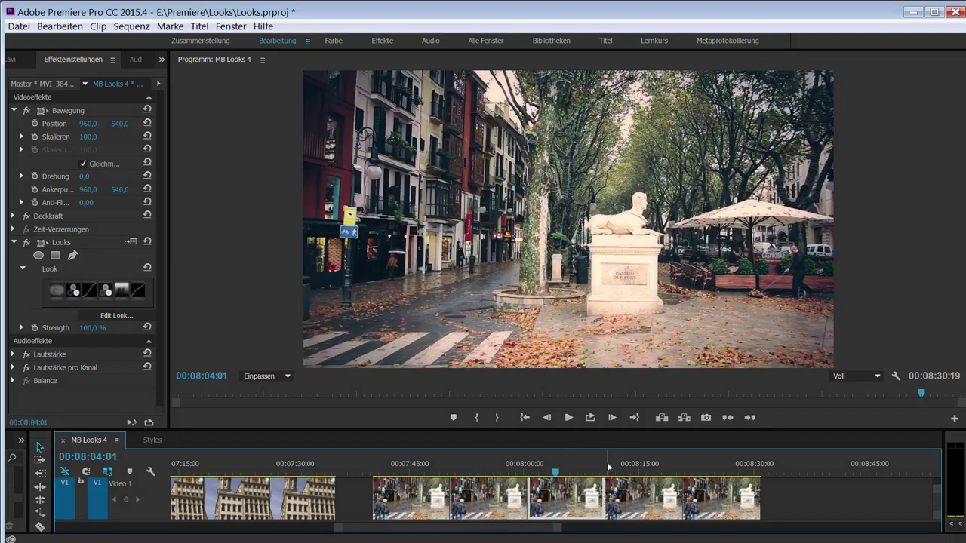
pyautogui.click(630, 460)
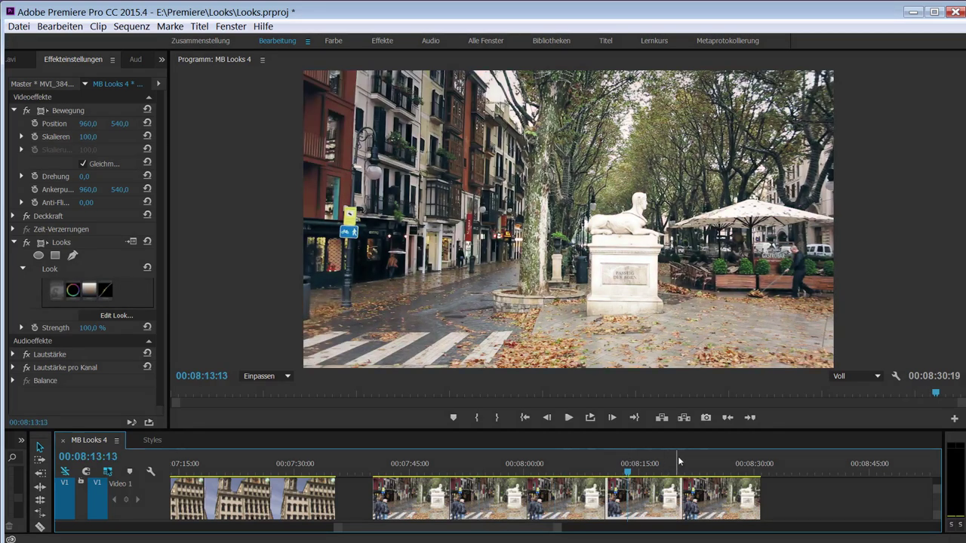
pyautogui.click(712, 461)
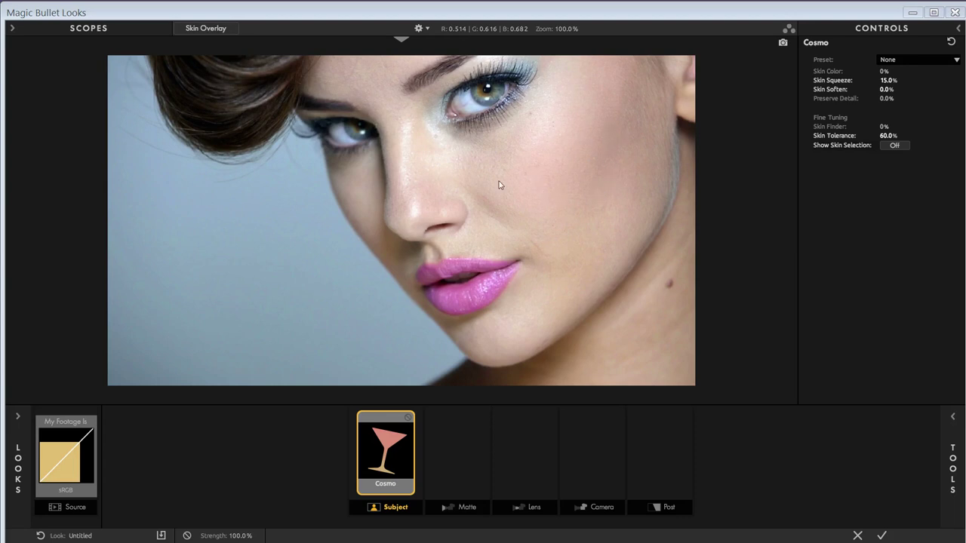
# Raise Cosmo's Skin Soften to 84.8% and toggle the Cosmo tool off and on to compare.
pyautogui.moveTo(885, 92); pyautogui.dragTo(943, 89)
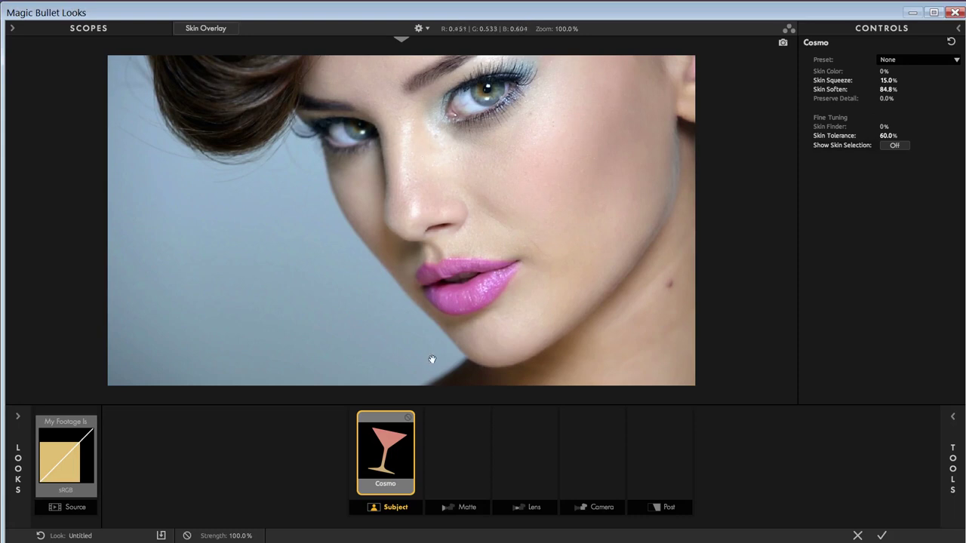
pyautogui.click(408, 419)
pyautogui.click(409, 420)
pyautogui.click(408, 420)
pyautogui.click(408, 419)
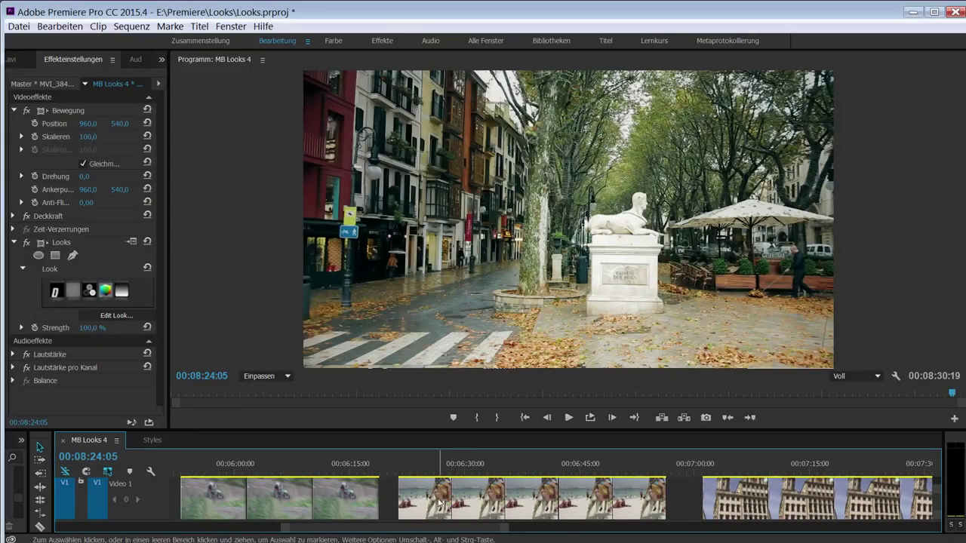
# Open the Rio-graded beach clip in the Magic Bullet Looks editor and show the preset looks drawer.
pyautogui.click(475, 467)
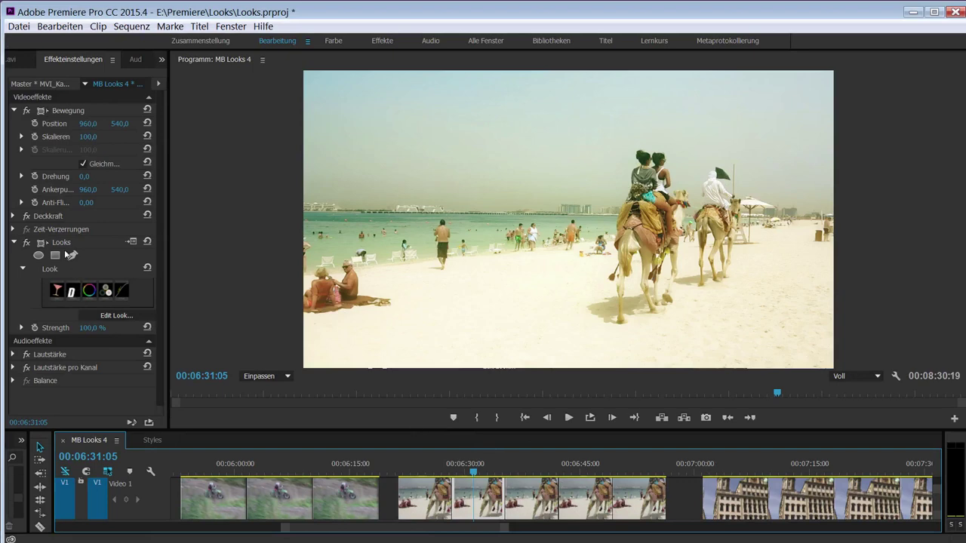
pyautogui.click(113, 316)
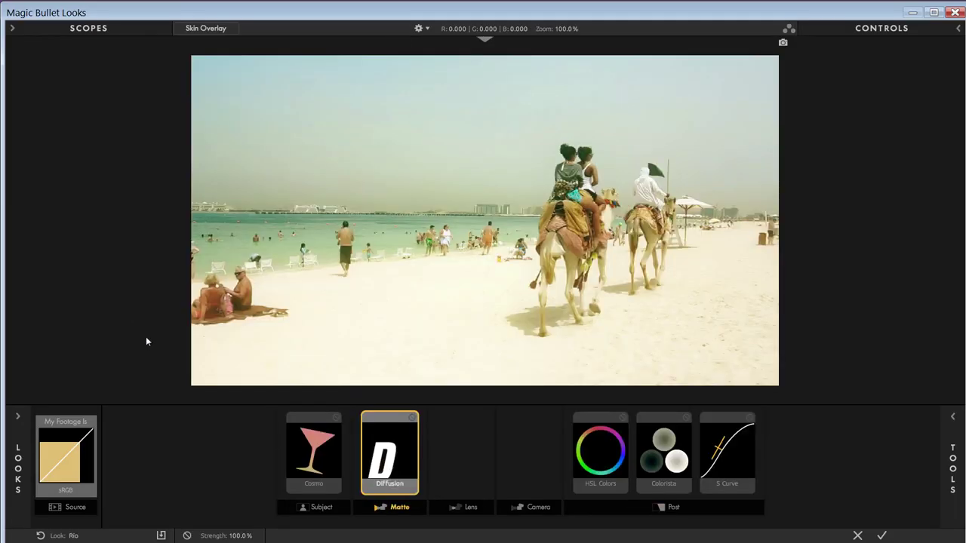
pyautogui.click(17, 418)
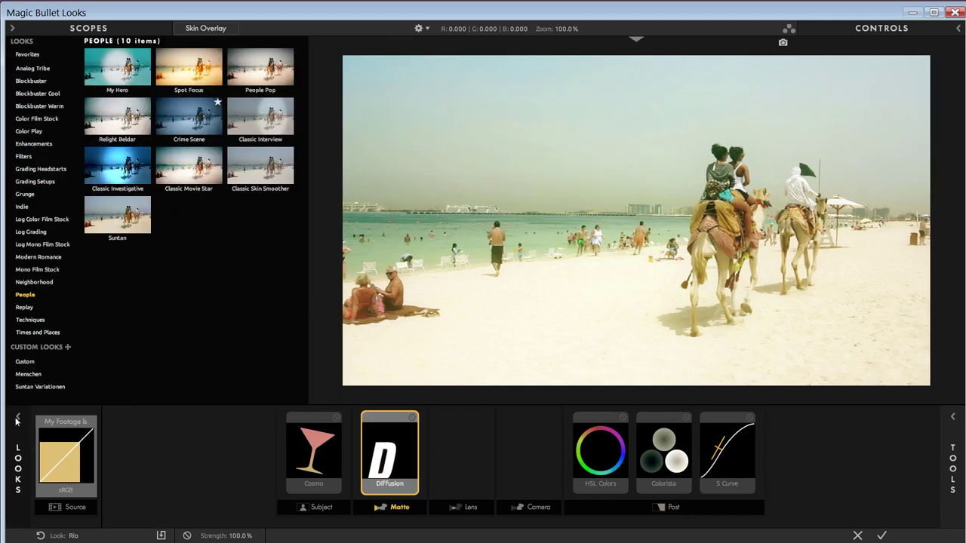
# Audition the Classic Investigative, Classic Movie Star and Crime Scene presets, then close the drawer keeping Rio.
pyautogui.click(133, 170)
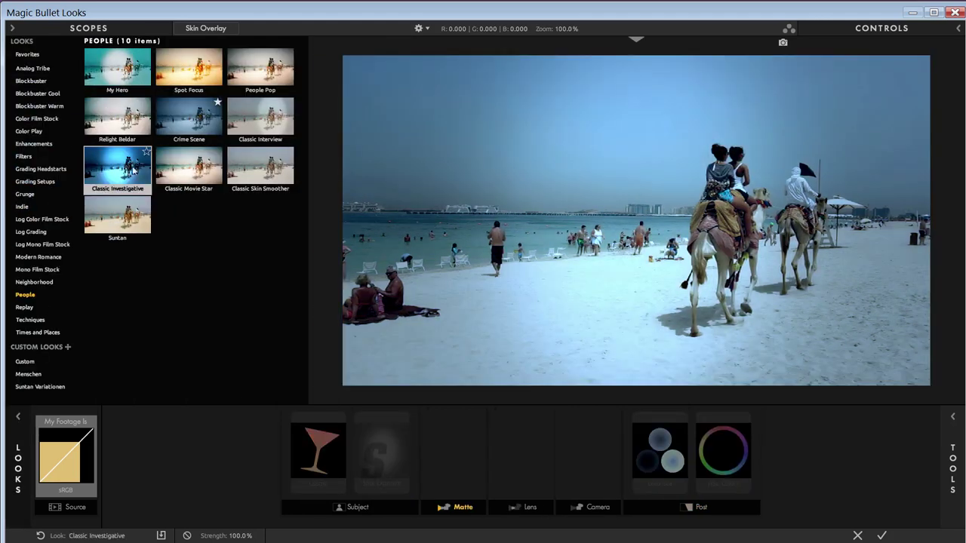
pyautogui.click(179, 171)
pyautogui.click(180, 117)
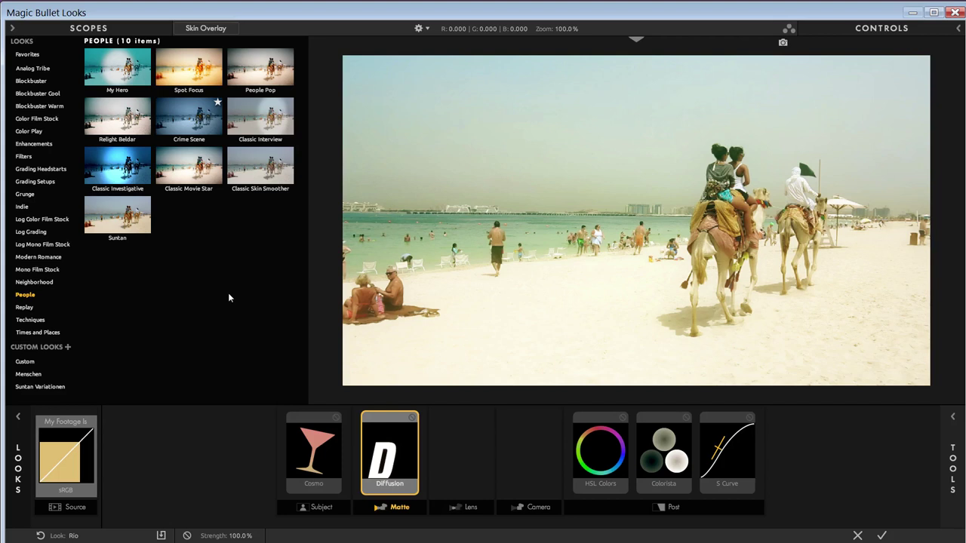
pyautogui.click(23, 418)
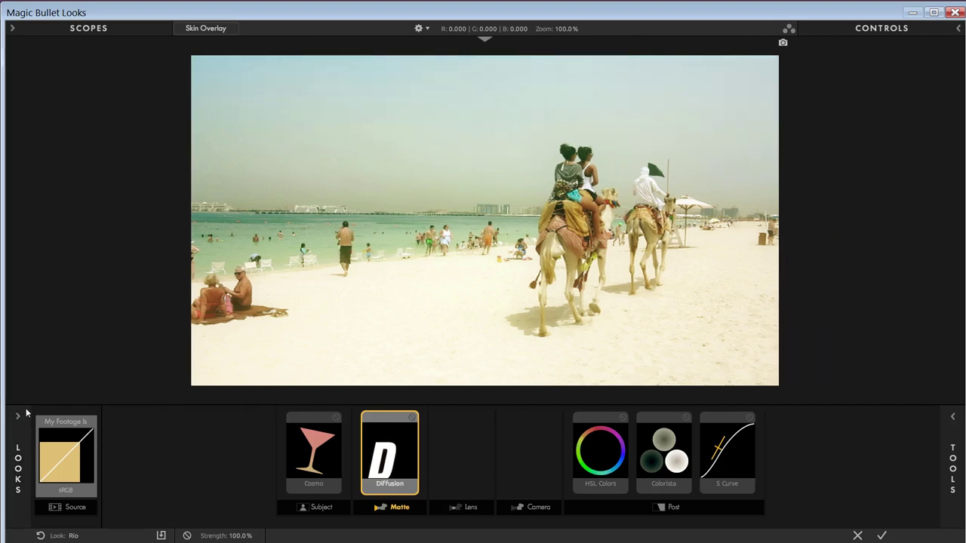